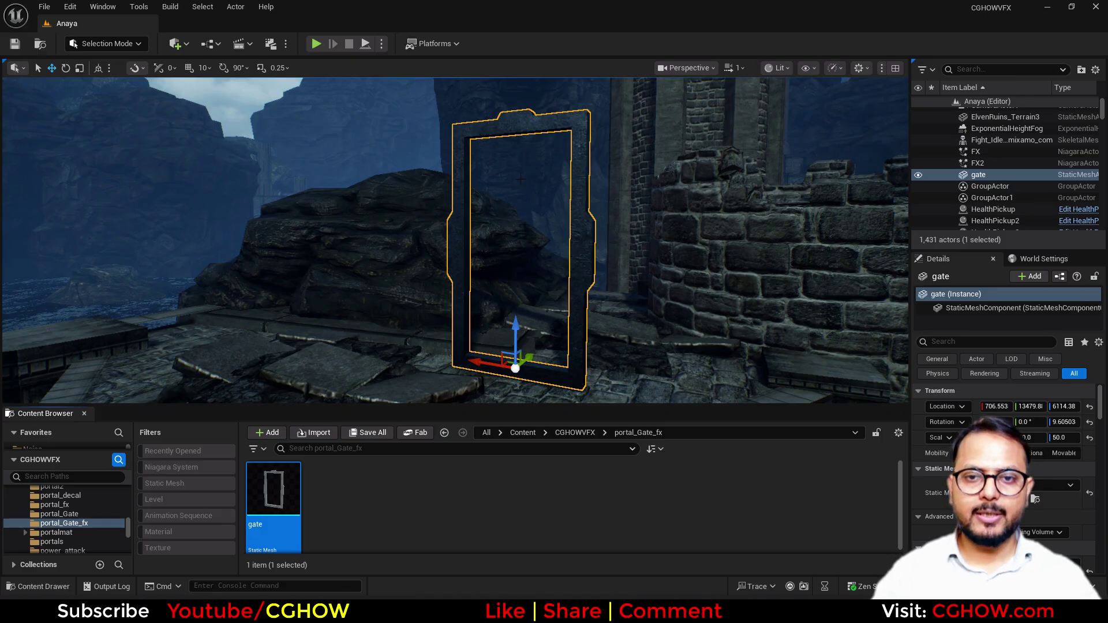
Add a Plane shape to the level and stand it upright at the gate's location, aligned with the frame.
drag(369, 406, 369, 415)
right_drag(454, 246, 455, 268)
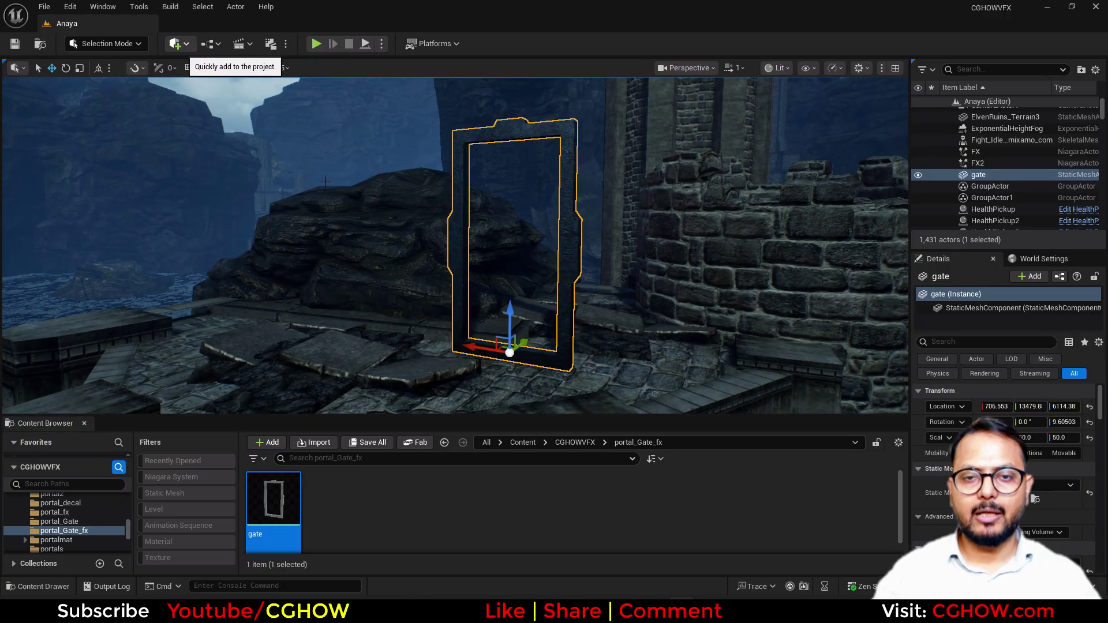
click(176, 43)
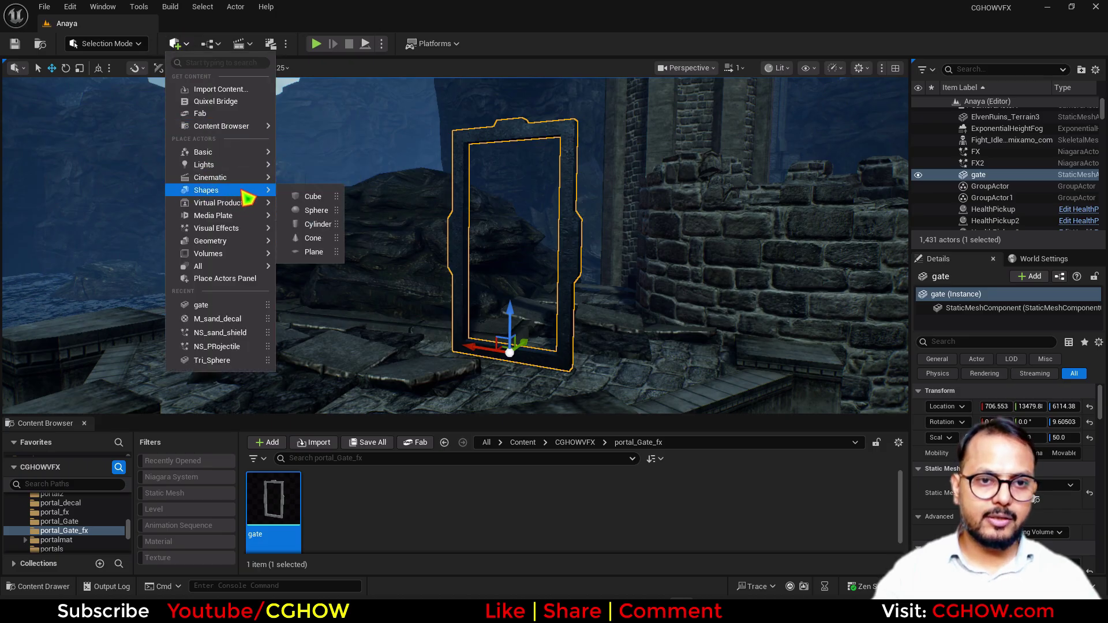
click(334, 249)
drag(369, 304, 409, 359)
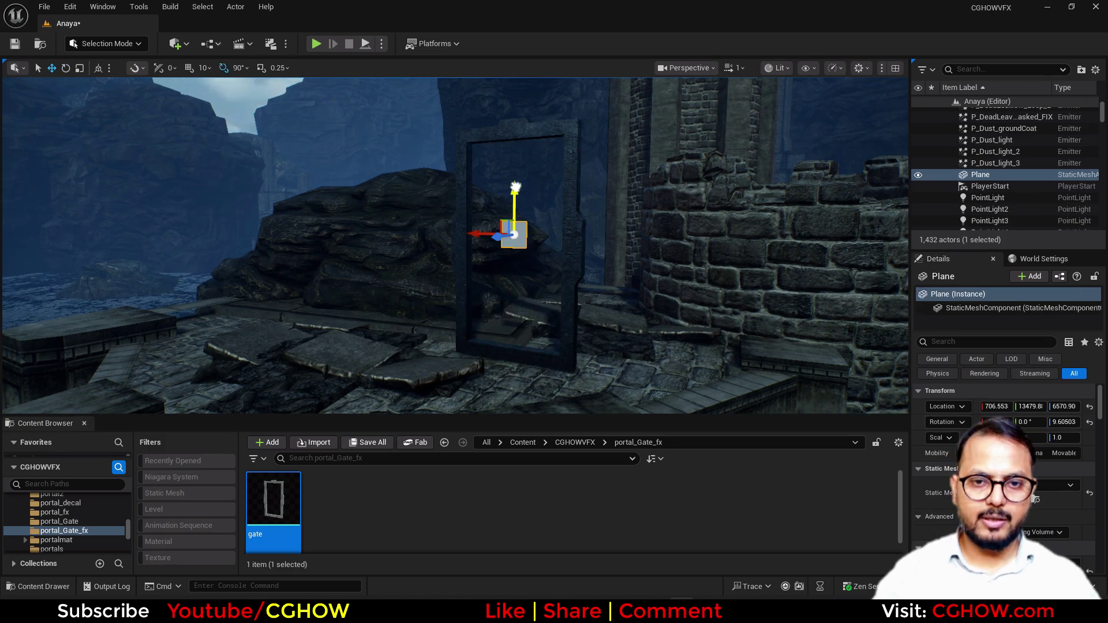
Lower the plane, stretch it to fill the gate opening and adjust its height to about 6538.7.
drag(515, 187, 517, 205)
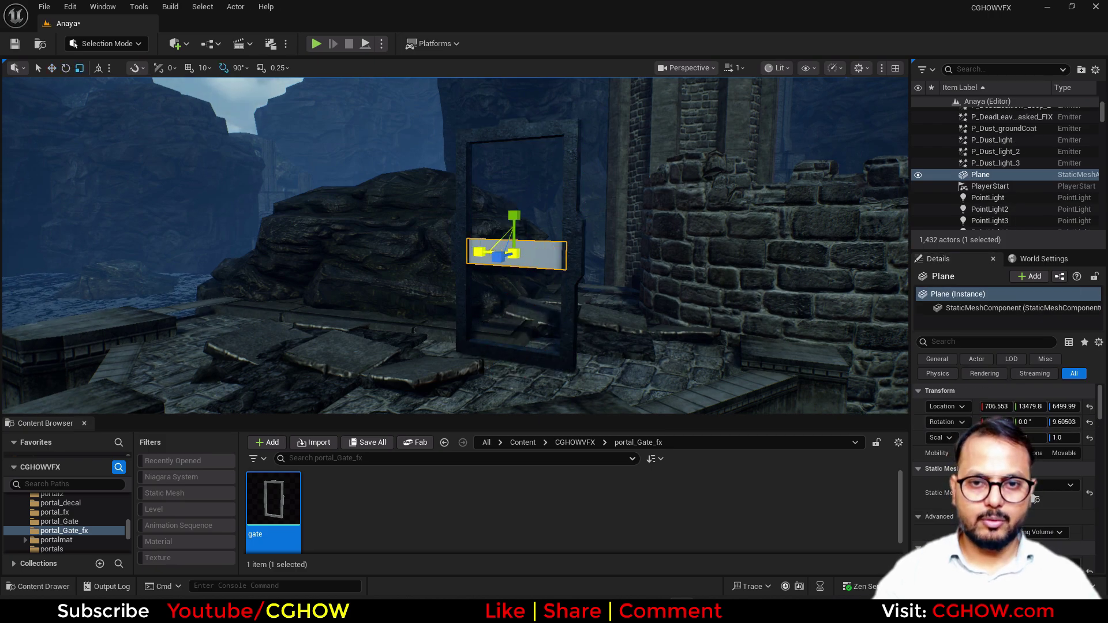
drag(510, 215, 509, 113)
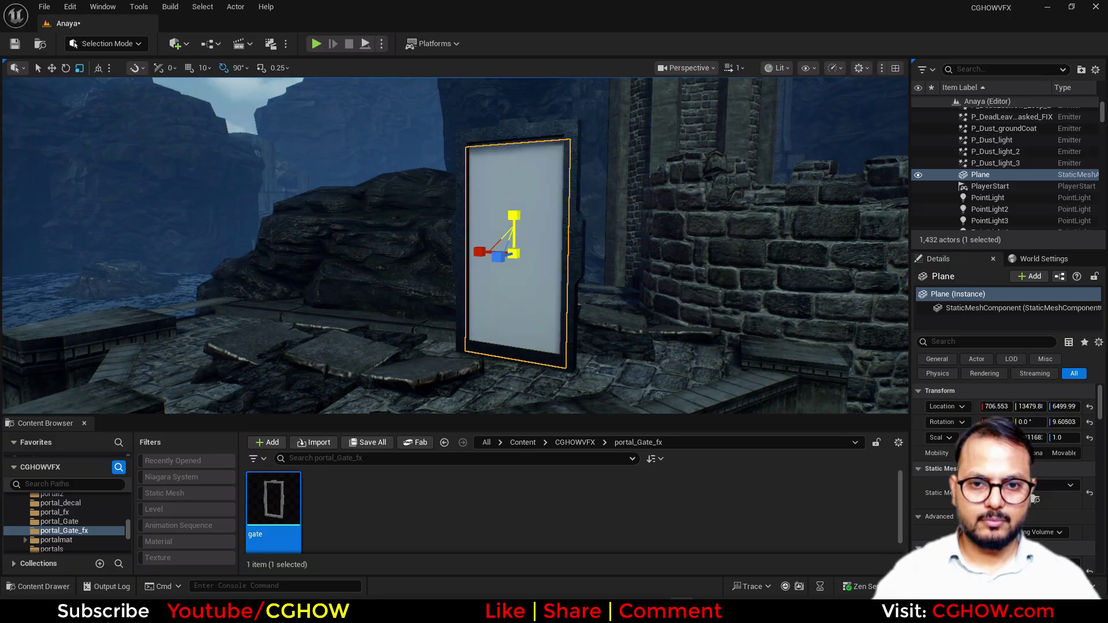
drag(517, 206, 515, 195)
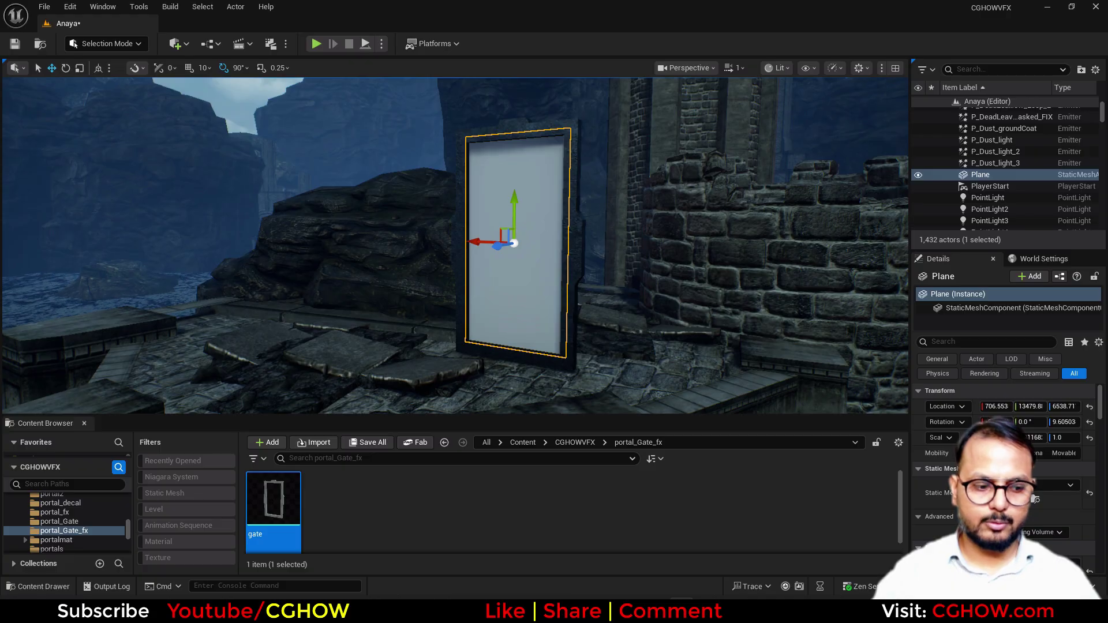
Create a new material named M_Portal_Gate in the portal_Gate_fx folder.
right_click(433, 524)
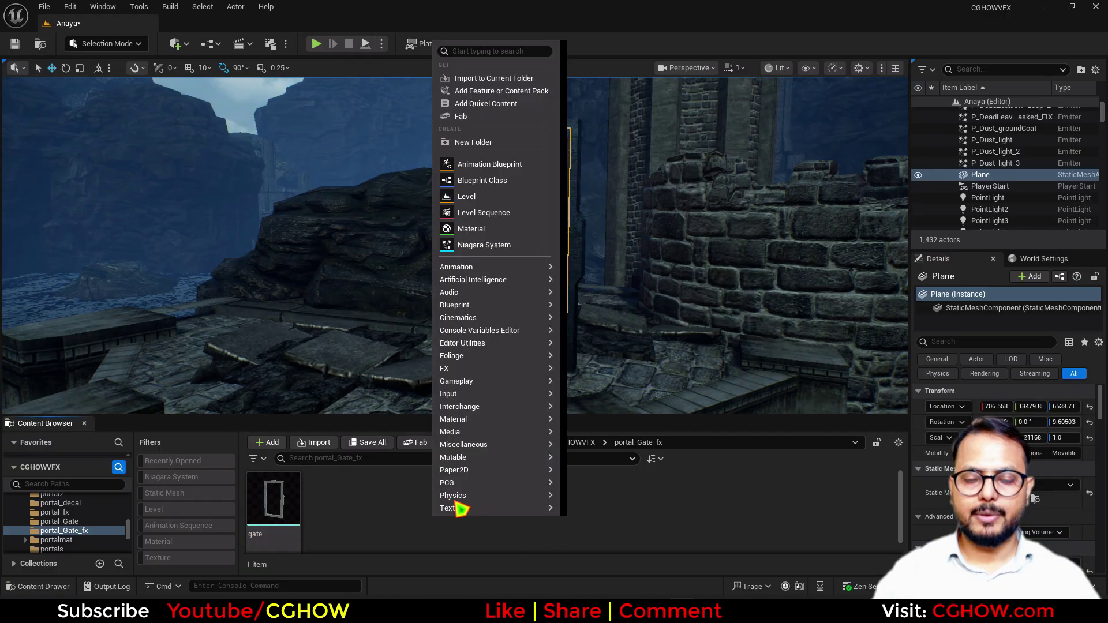
click(471, 229)
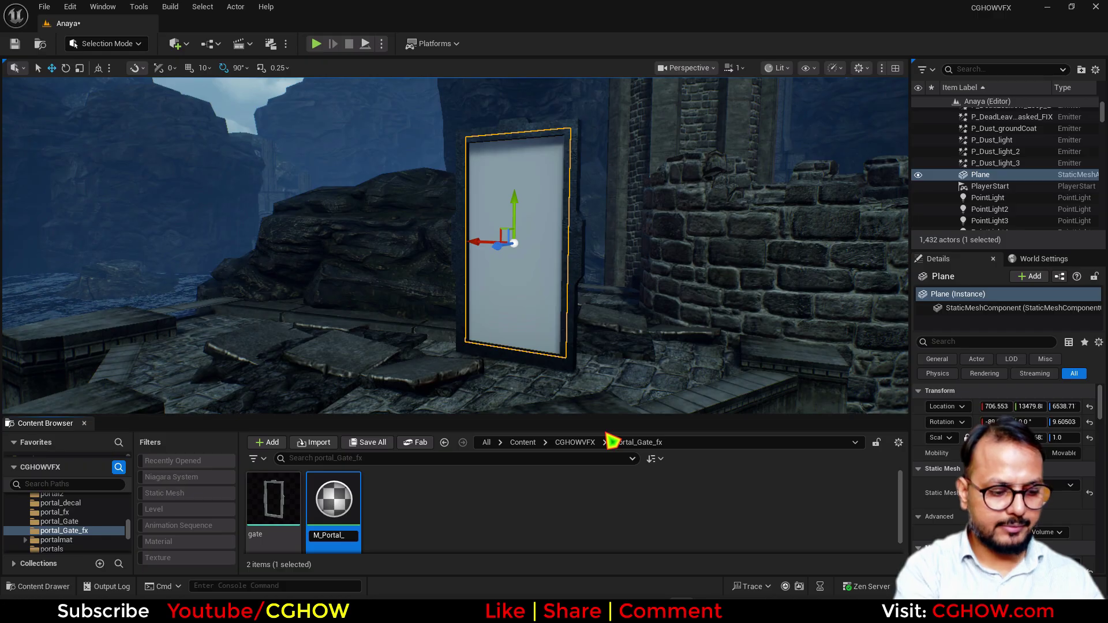
text(M_Portal_Gate)
key(Return)
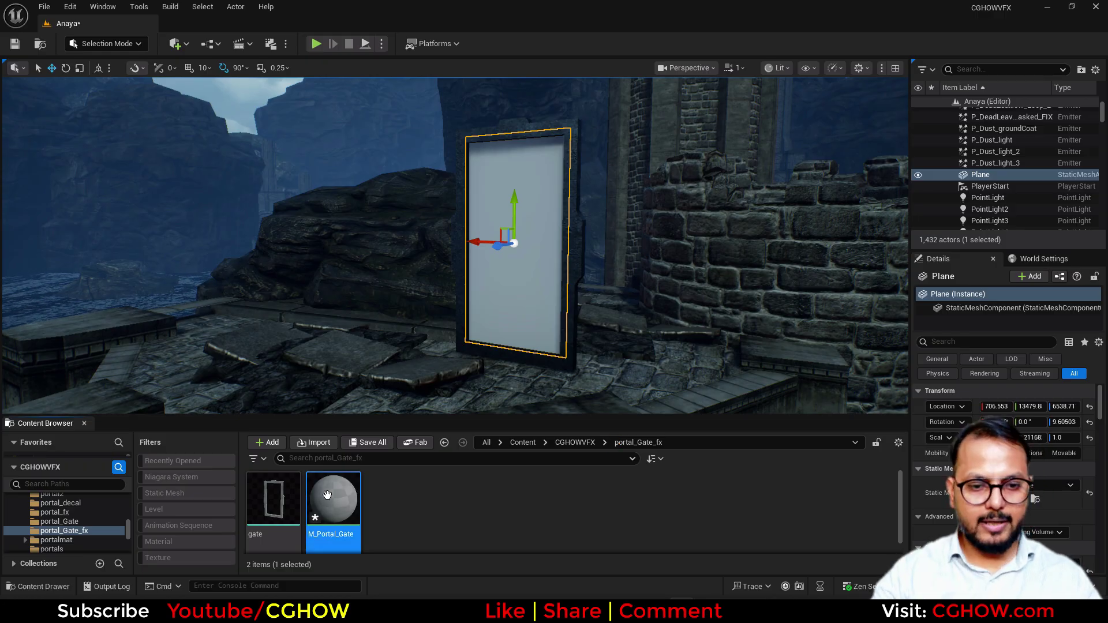
Create the material instance M_Portal_Gate_Inst from M_Portal_Gate and assign it to the plane in the gate.
right_click(352, 511)
click(402, 198)
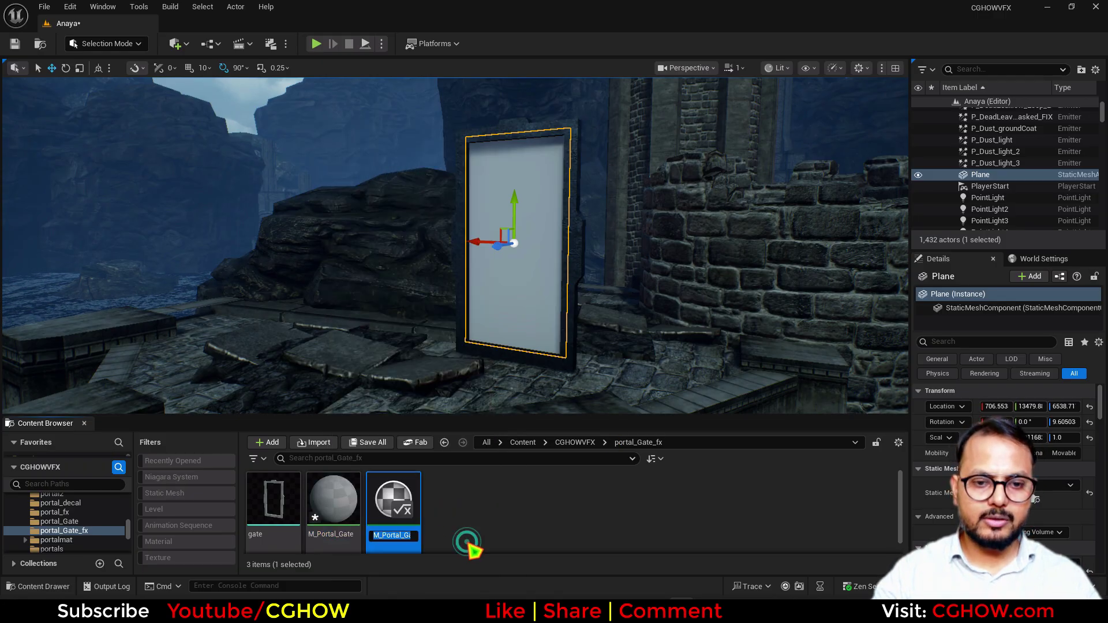
key(Return)
drag(400, 492, 1004, 561)
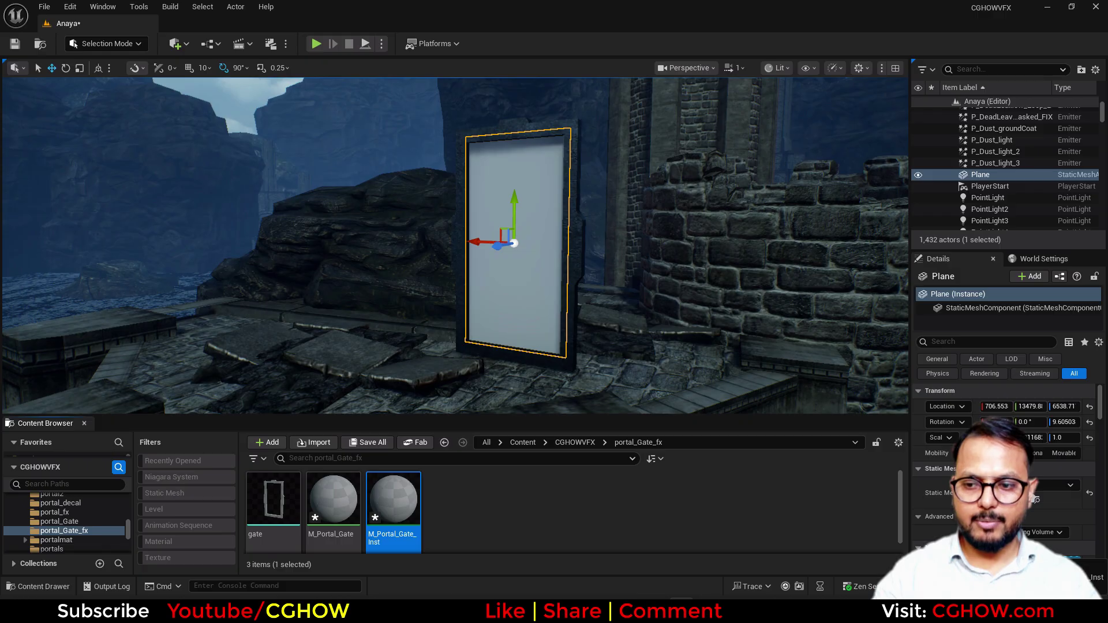
Open M_Portal_Gate and make it two-sided with the Translucent blend mode and Unlit shading model.
click(327, 502)
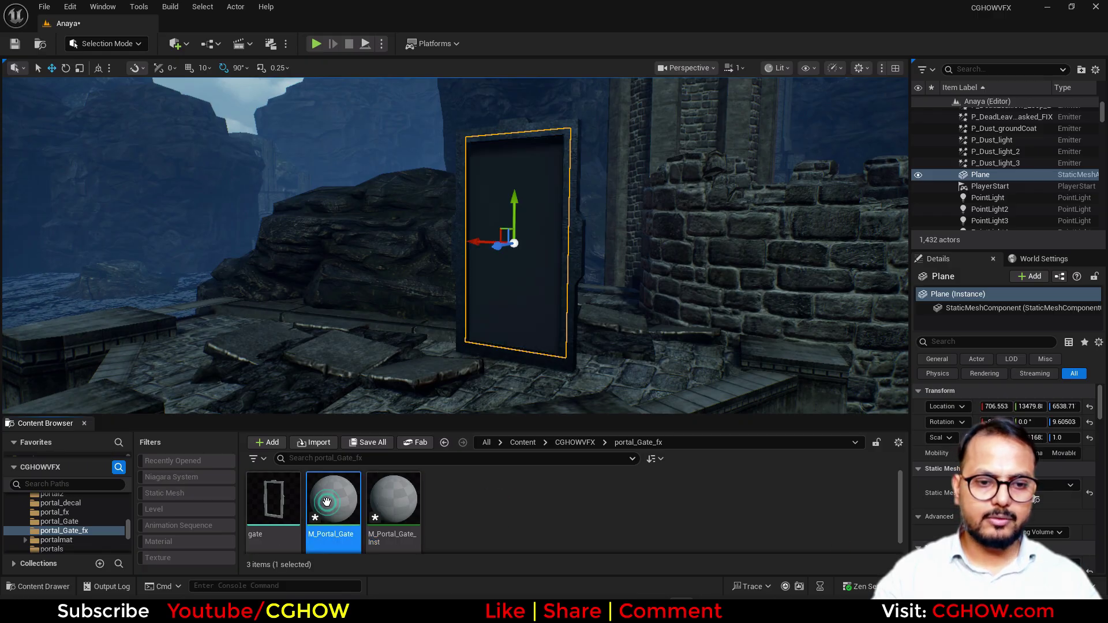
double_click(327, 502)
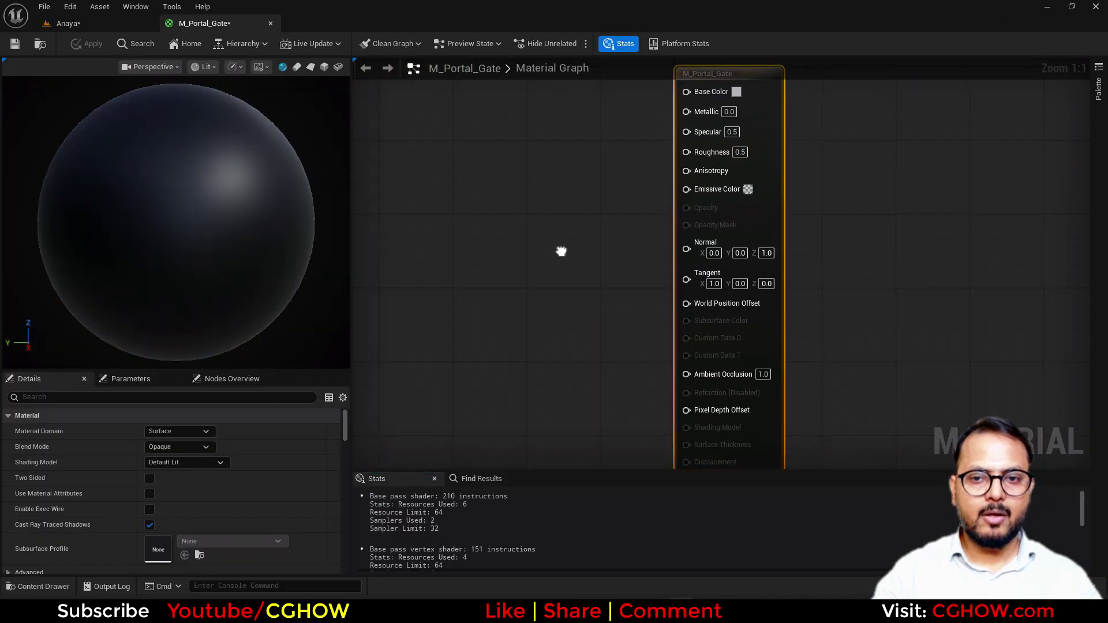
right_drag(561, 251, 618, 261)
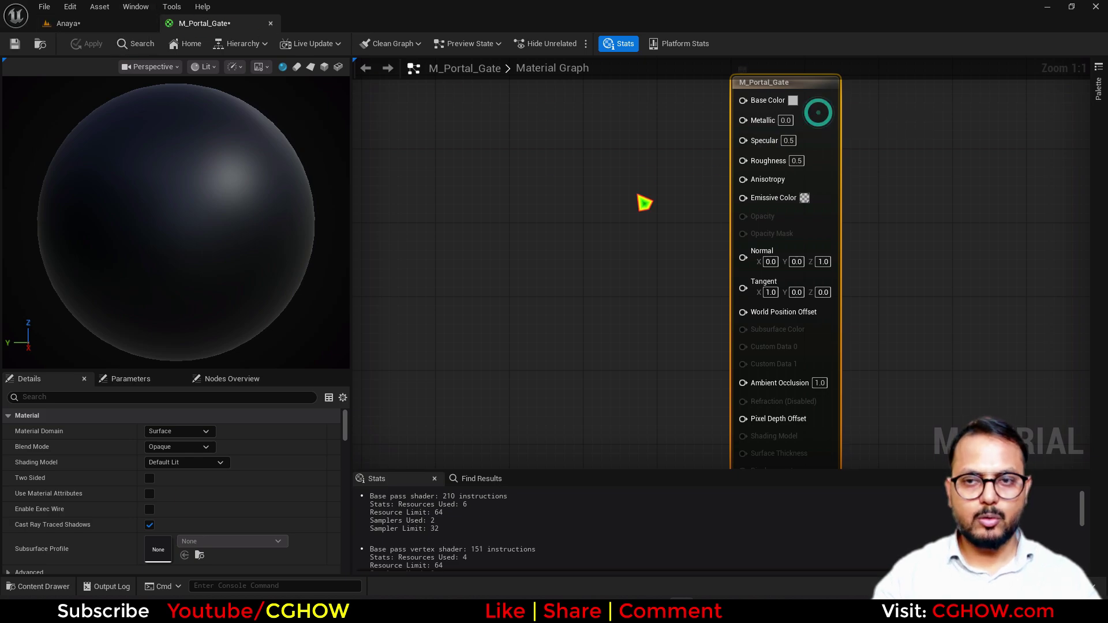
click(180, 448)
click(176, 478)
click(185, 463)
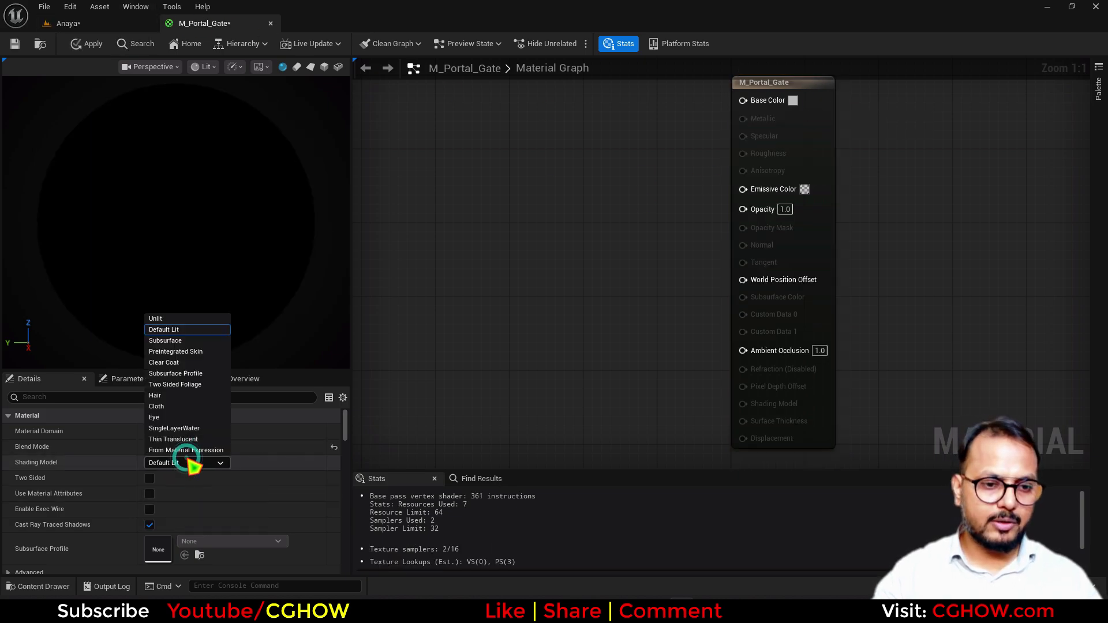
click(158, 318)
click(149, 478)
Add a three-component constant, convert it to a parameter named color and connect it to Emissive Color.
right_drag(643, 223, 603, 296)
click(466, 218)
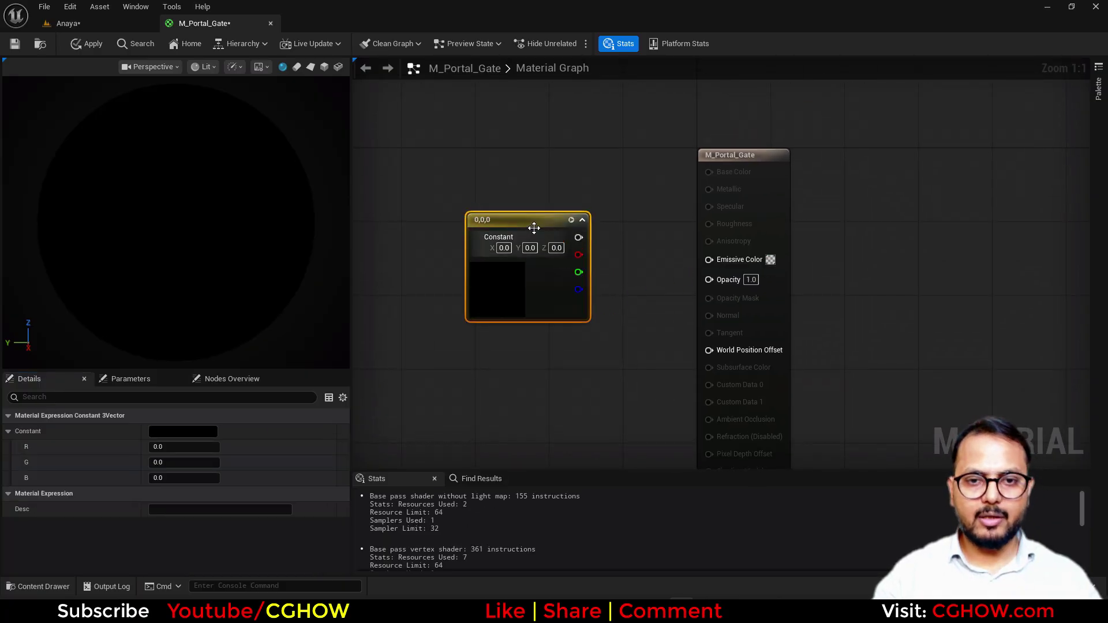
right_click(544, 231)
click(591, 265)
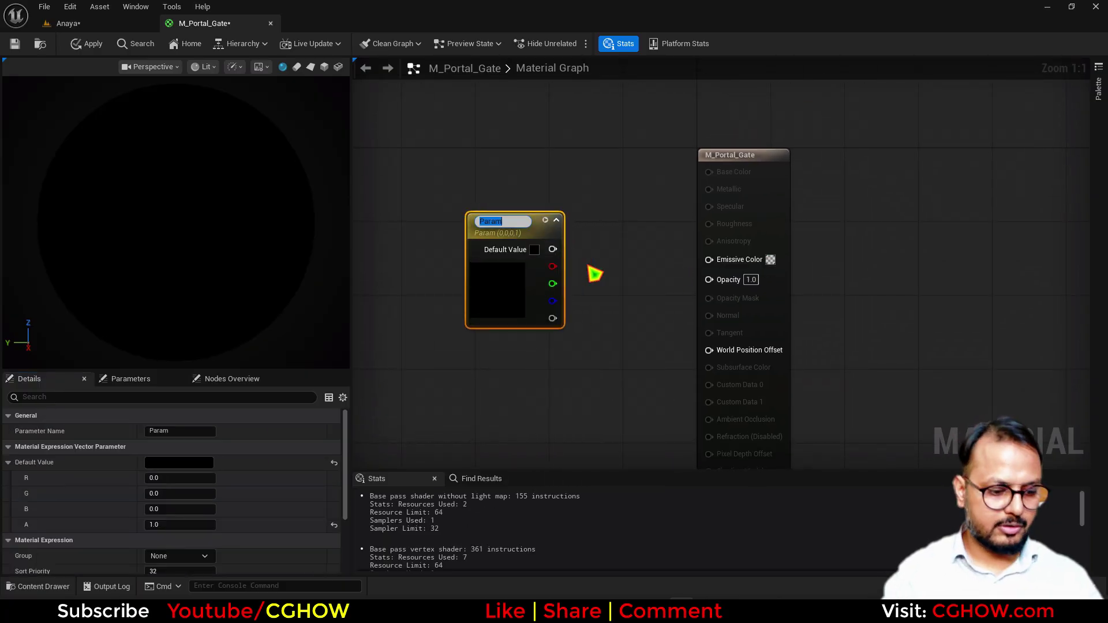
text(color)
key(Return)
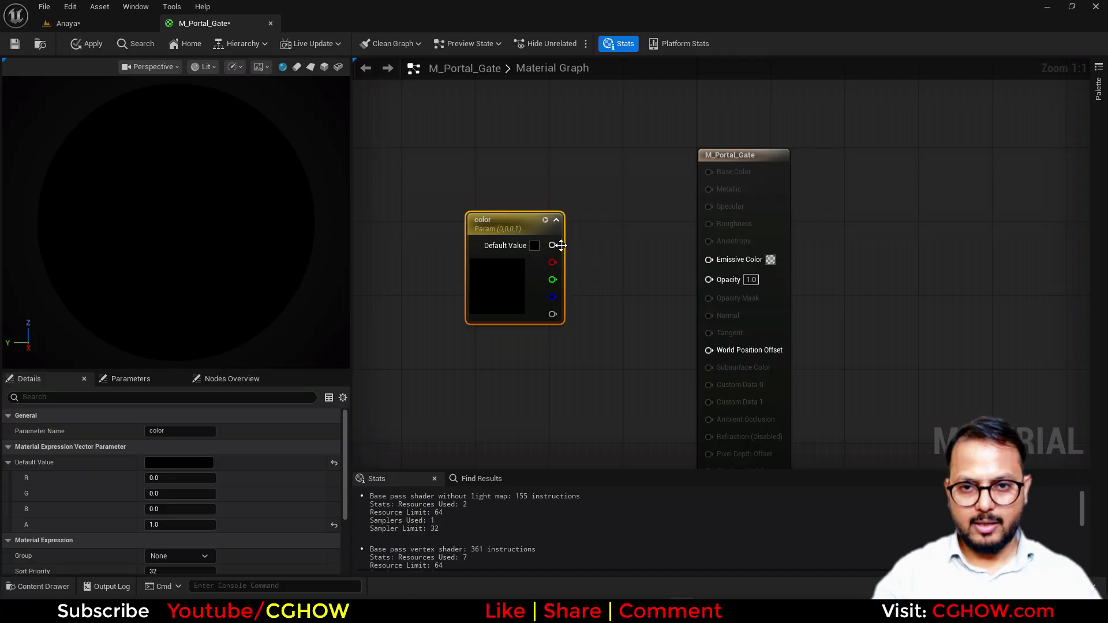
drag(561, 245, 756, 266)
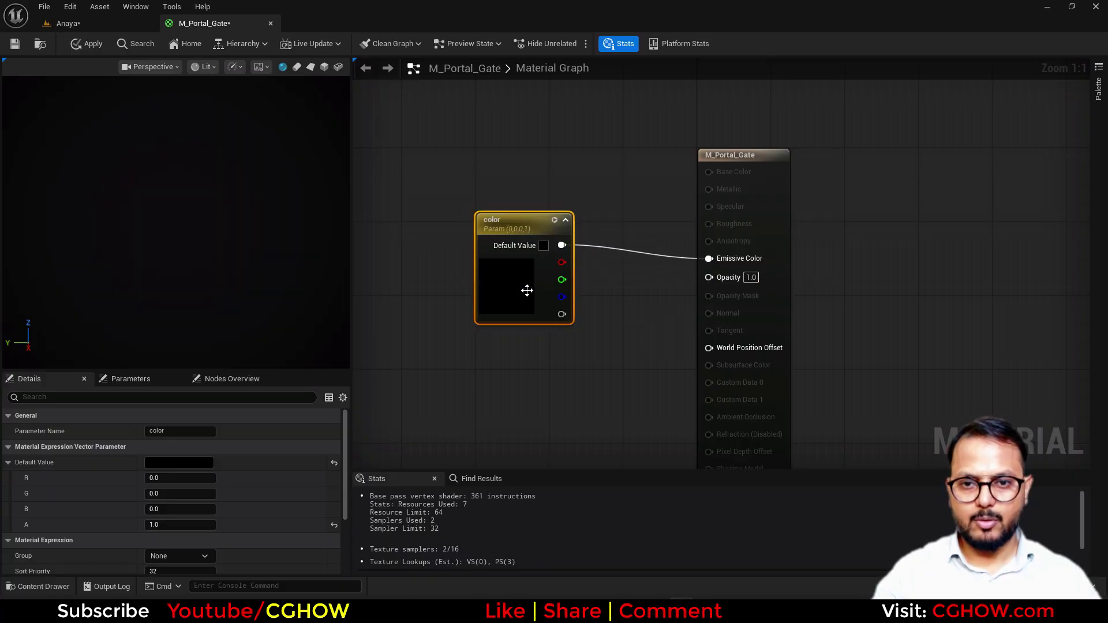
Add a scalar parameter named opacity with default value 1.0 below the color node and connect it to Opacity.
drag(527, 290, 483, 254)
click(540, 323)
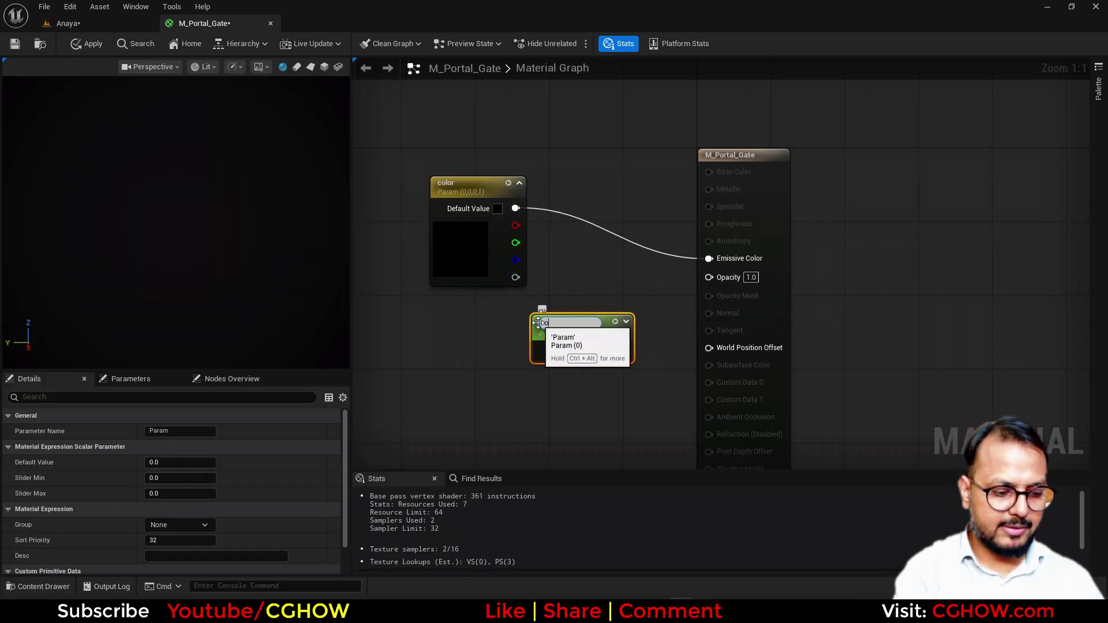
text(opacity)
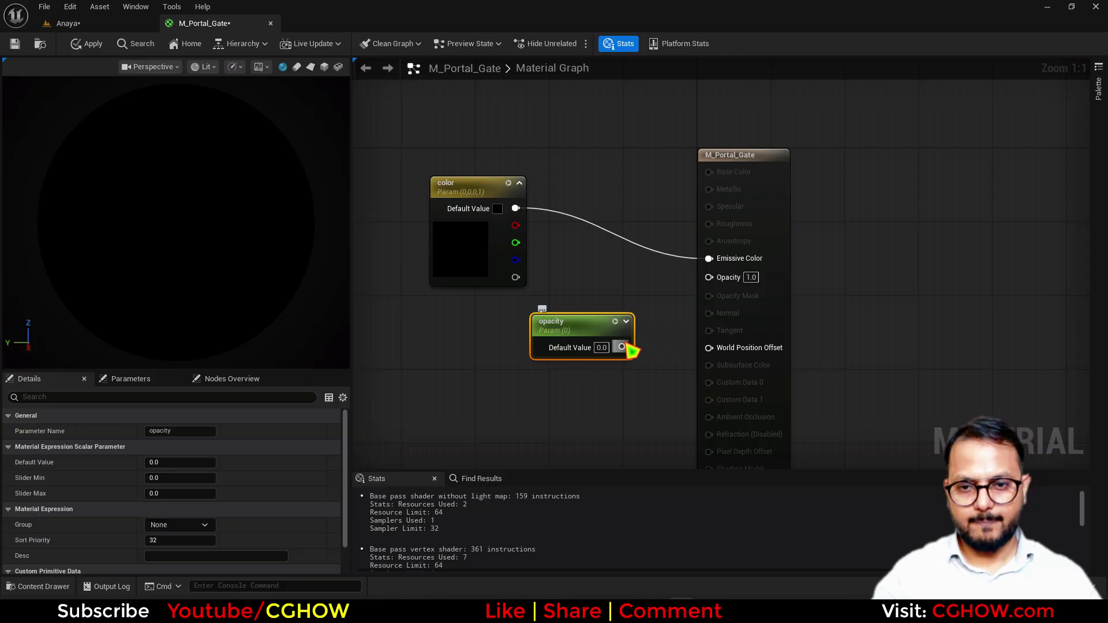
drag(622, 347, 709, 277)
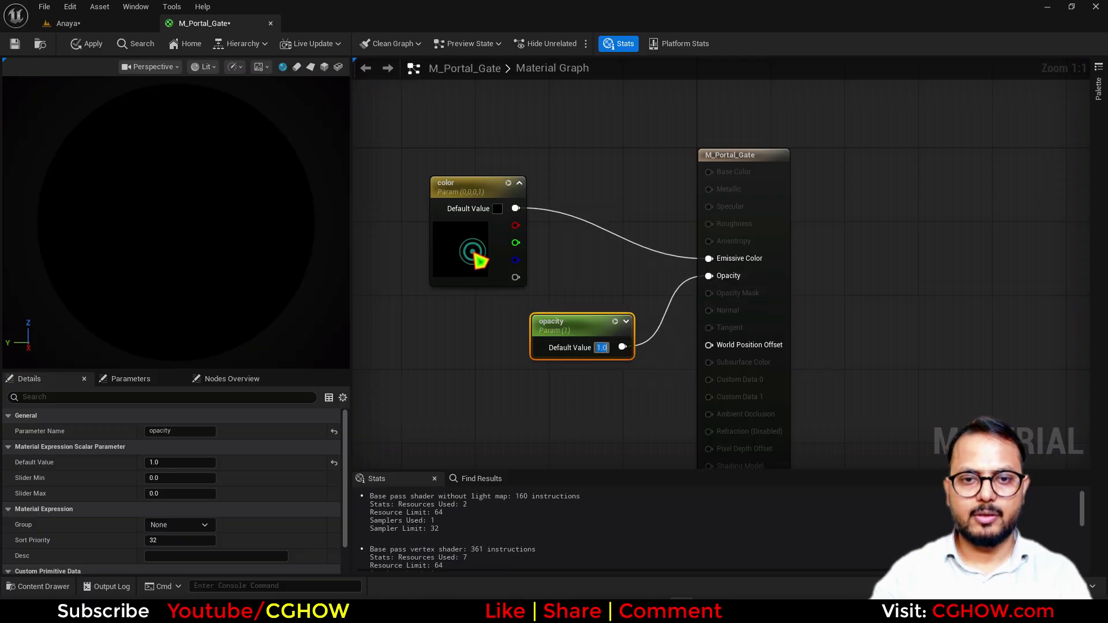
Set the color parameter's default to bright blue (R 0, G about 0.197, B 1) and save the material.
double_click(470, 255)
drag(539, 330, 503, 296)
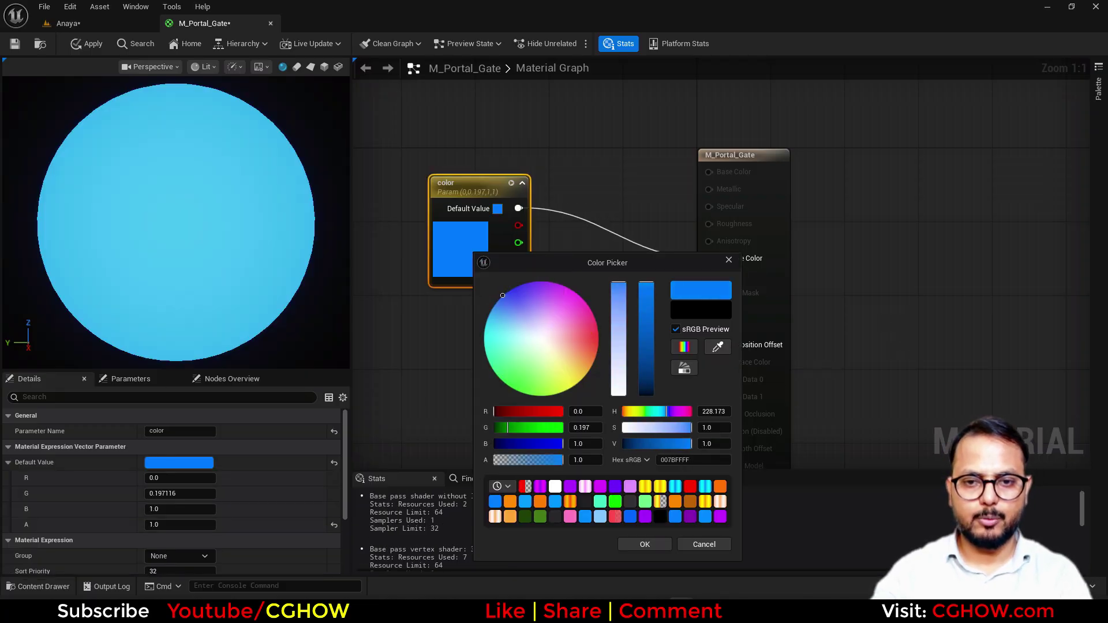
click(658, 546)
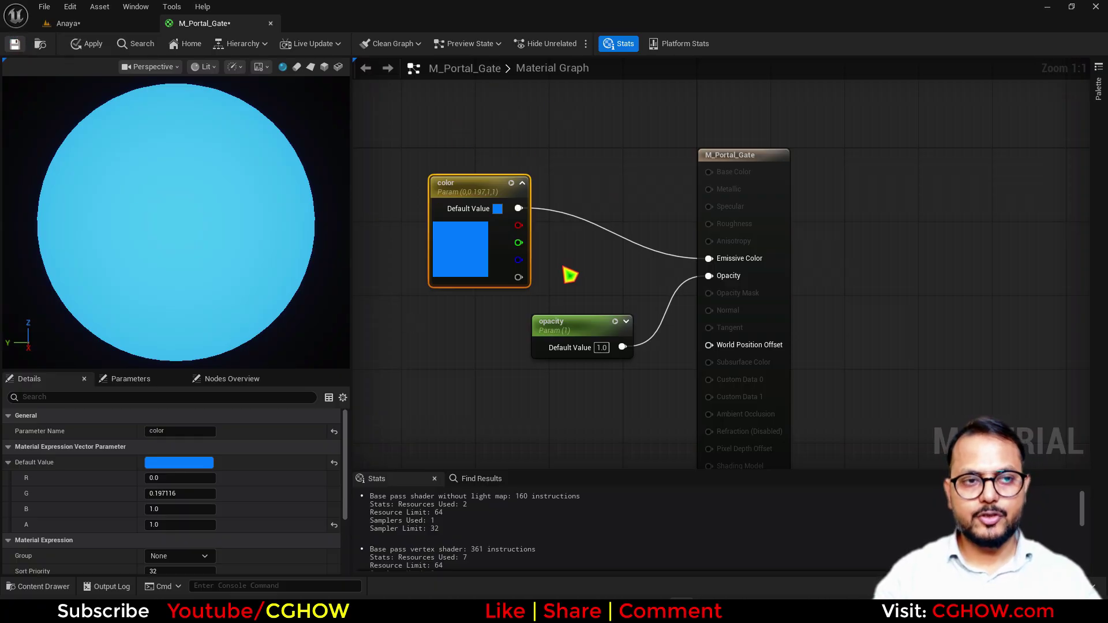
key(ctrl+s)
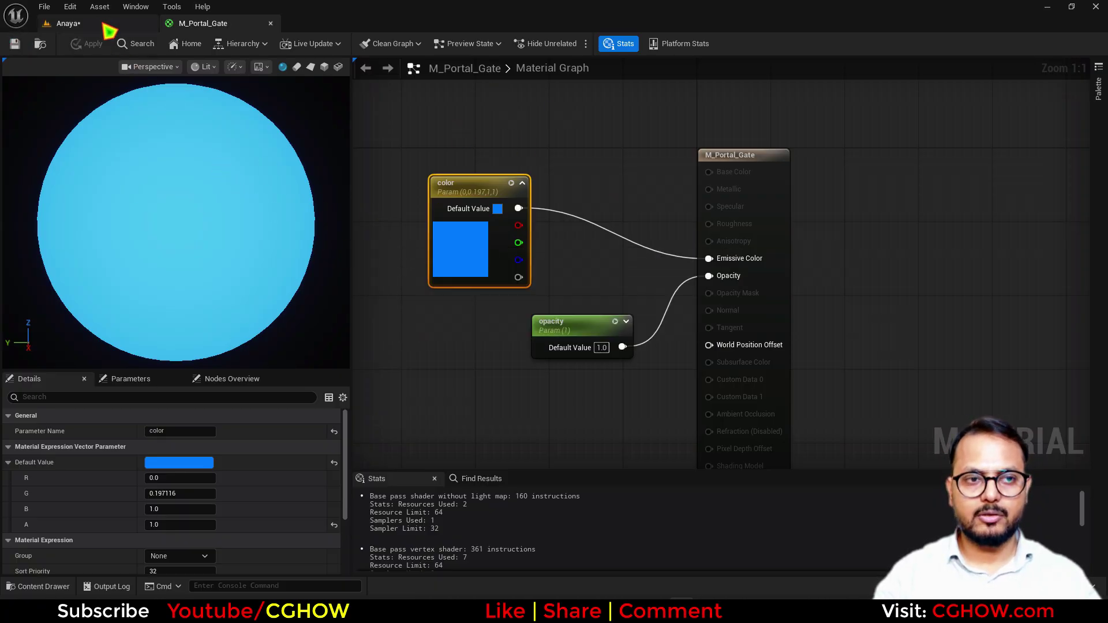
Open M_Portal_Gate_Inst in a floating window over the Anaya level.
click(107, 25)
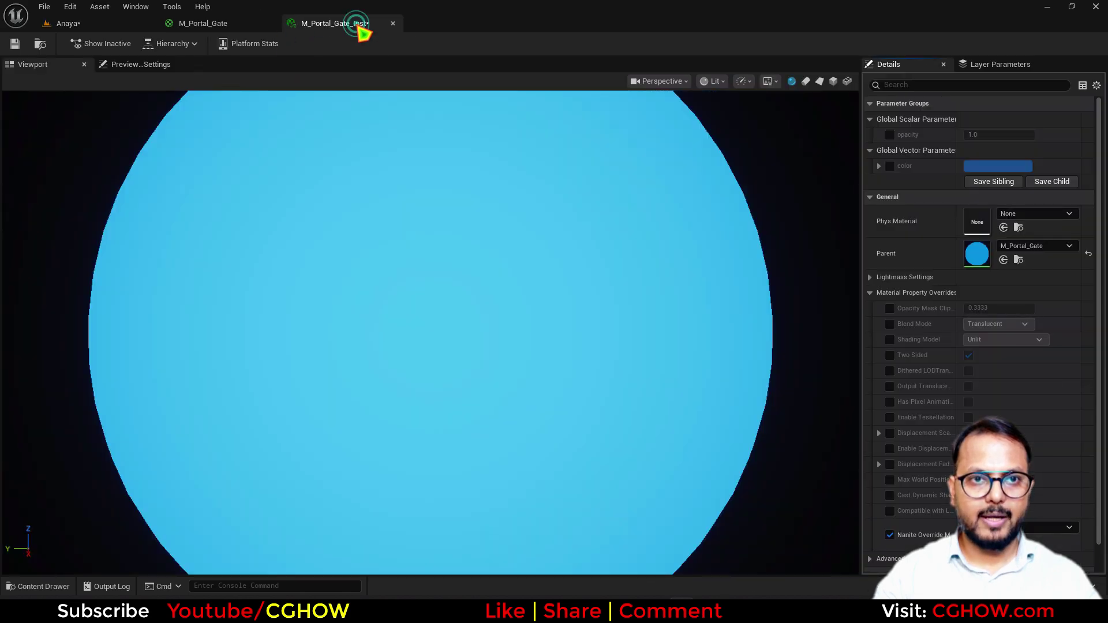
drag(356, 24, 627, 335)
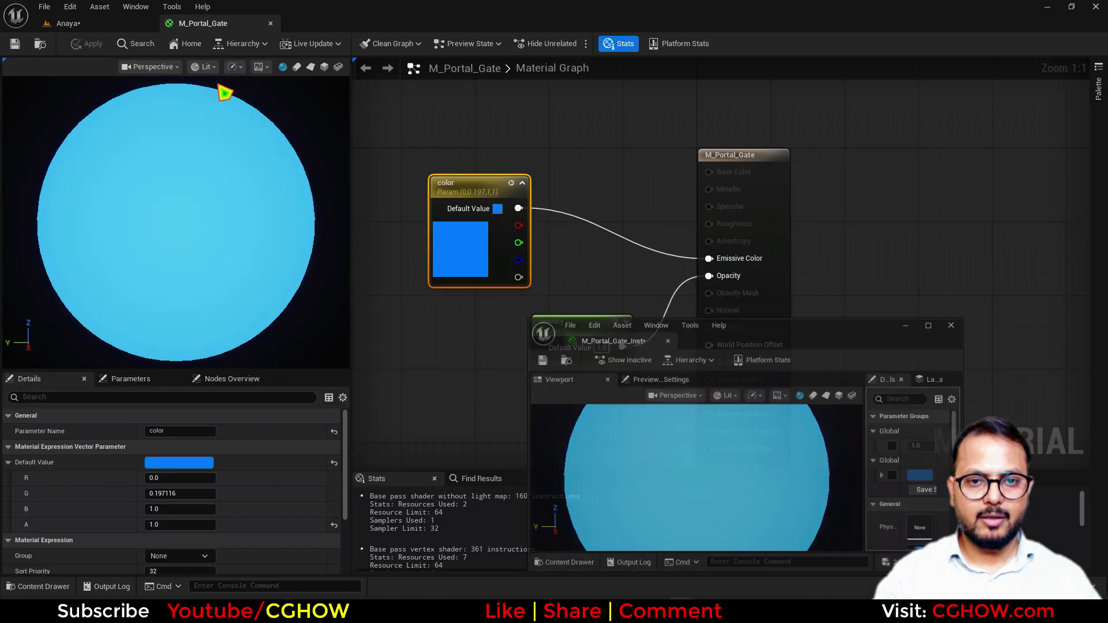
click(92, 23)
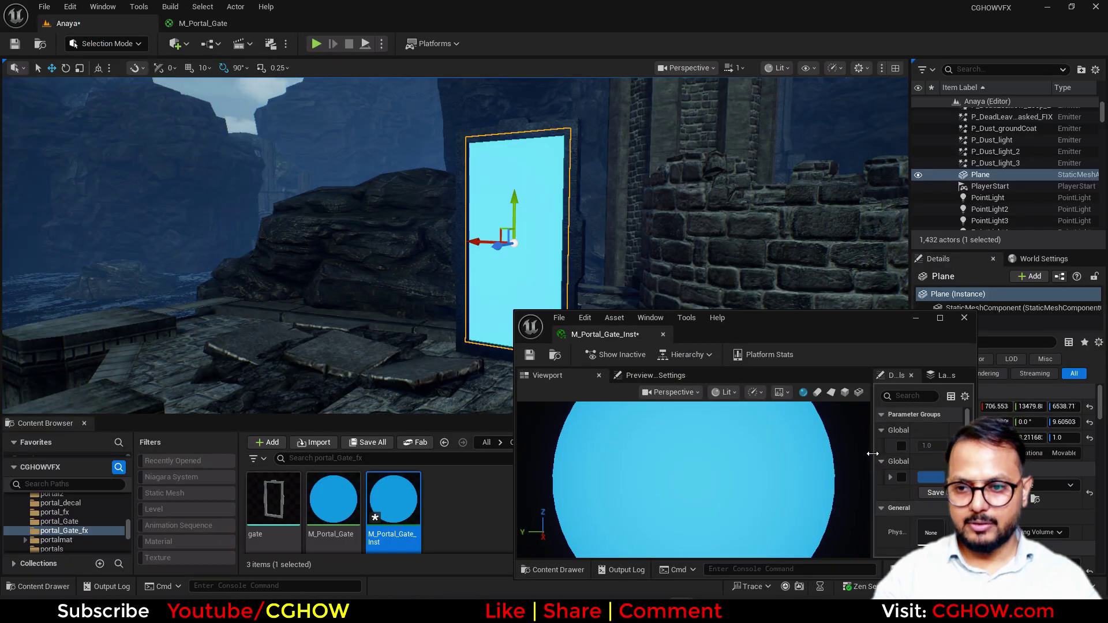
Enable the opacity and color overrides in the material instance and set opacity to 0.032.
drag(873, 453, 680, 454)
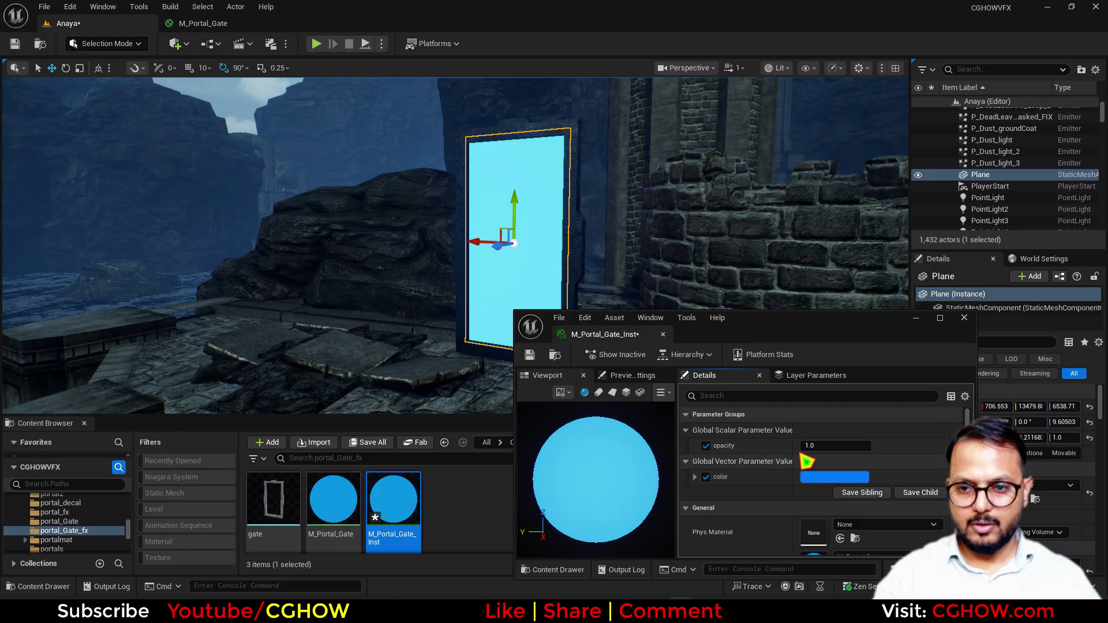
drag(832, 445, 802, 445)
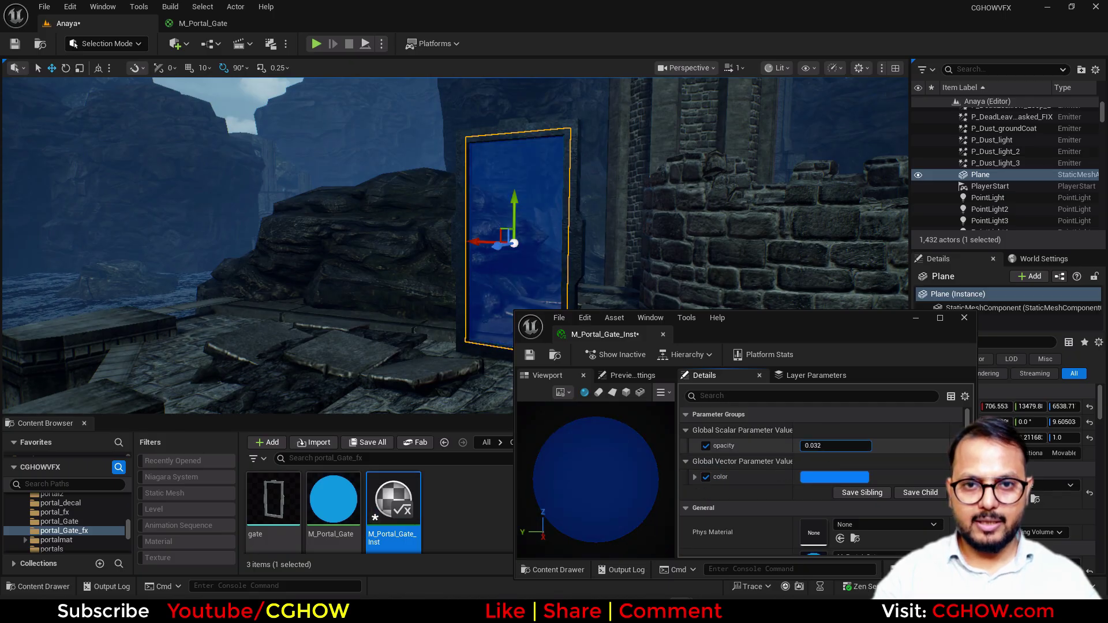
click(831, 477)
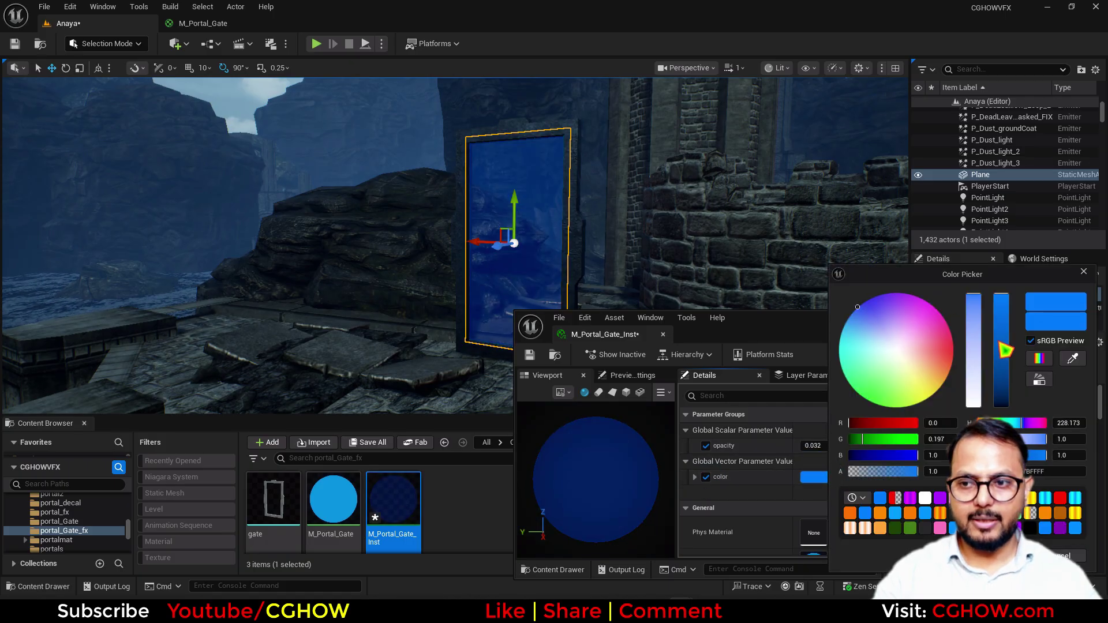
drag(934, 371, 880, 341)
click(1065, 555)
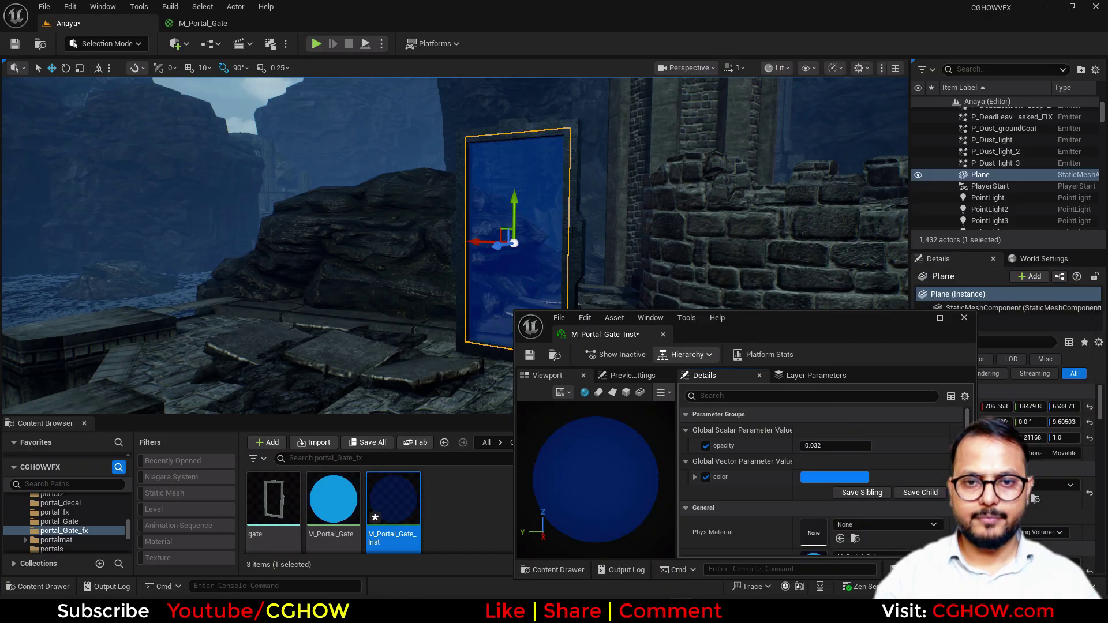
Examine the portal surface in the gate with the editor overlays hidden, moving the instance window clear of it.
right_drag(634, 227, 621, 253)
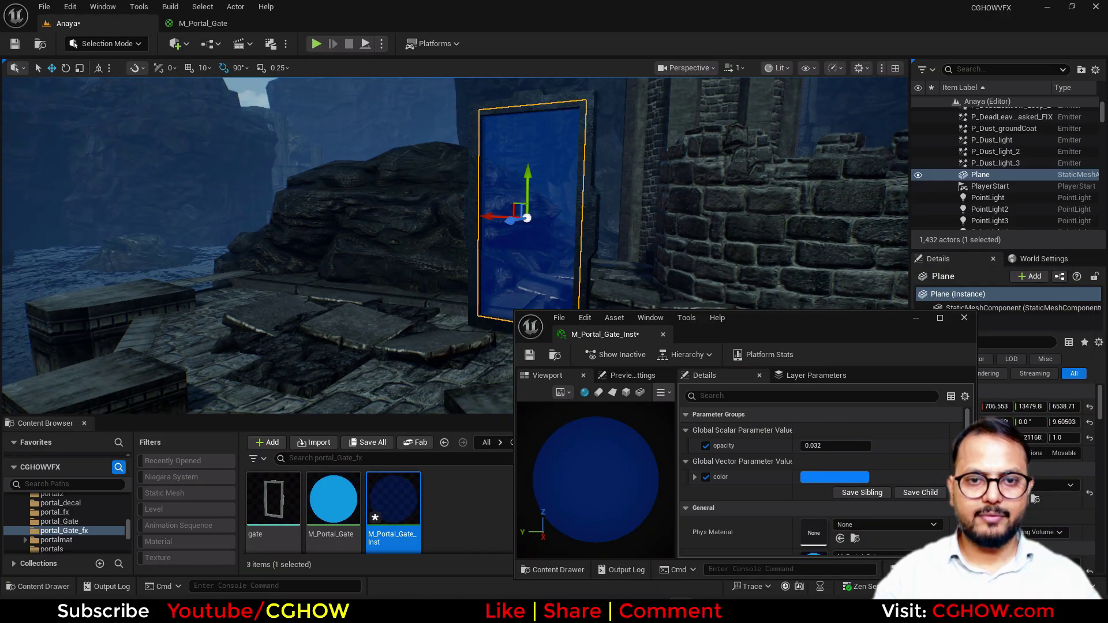
key(g)
drag(783, 331, 801, 358)
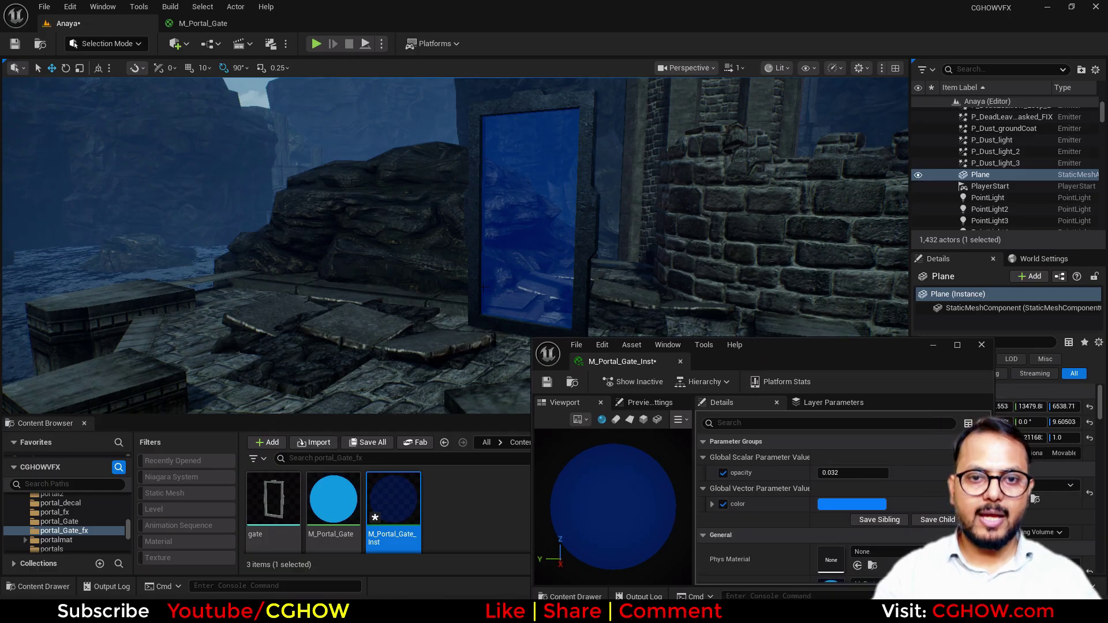
Add a Depth Fade node to the M_Portal_Gate material graph.
click(222, 24)
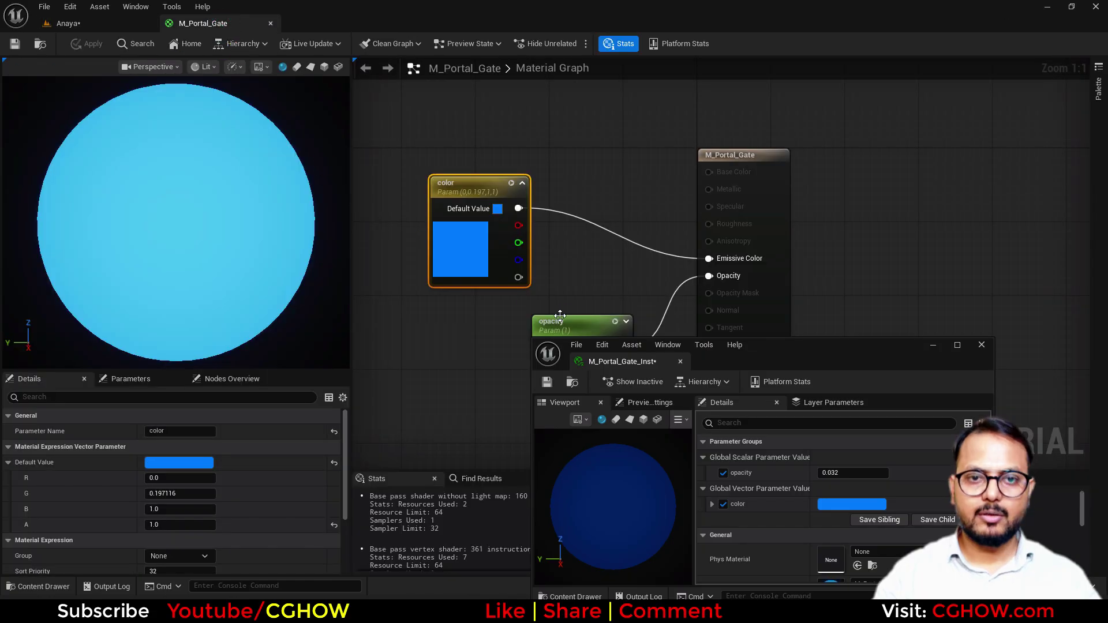
right_drag(568, 270, 695, 170)
right_click(375, 277)
text(depth)
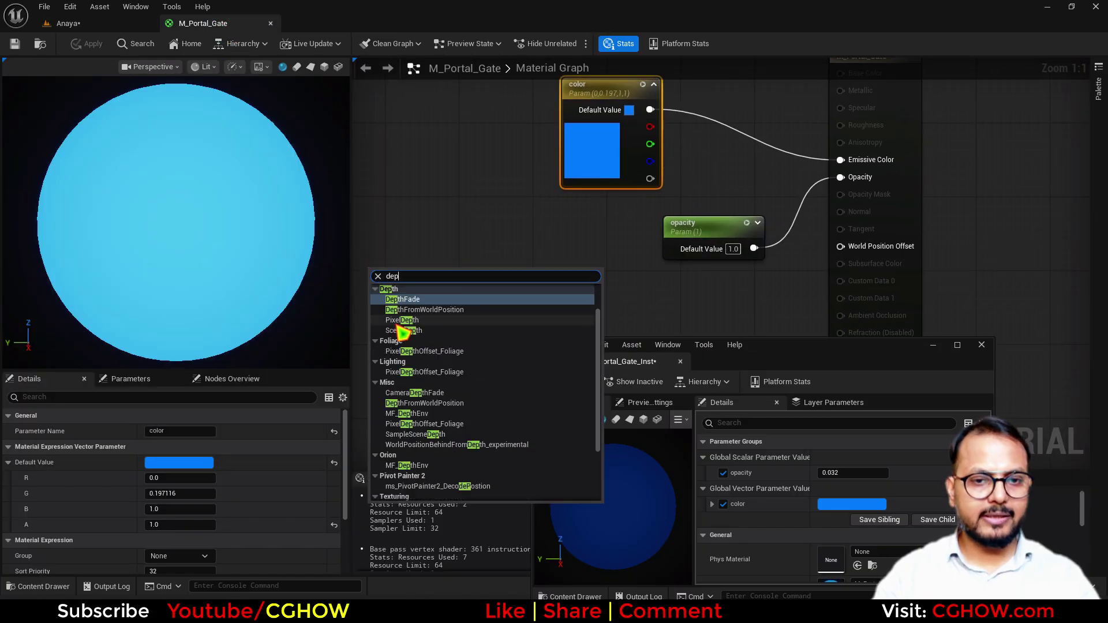
click(415, 307)
click(512, 280)
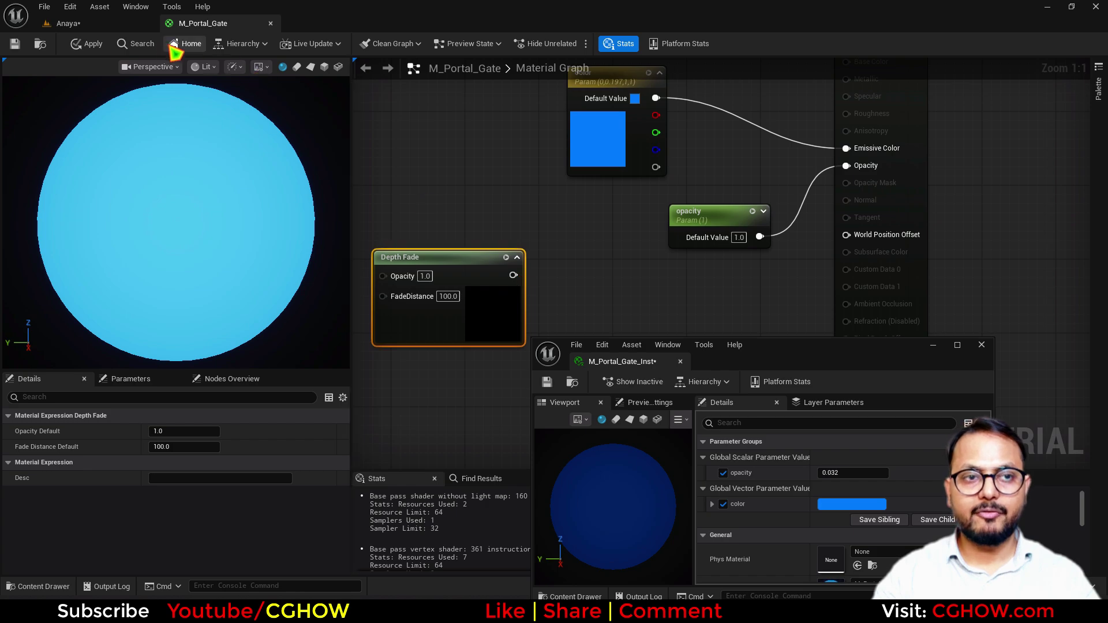
click(130, 24)
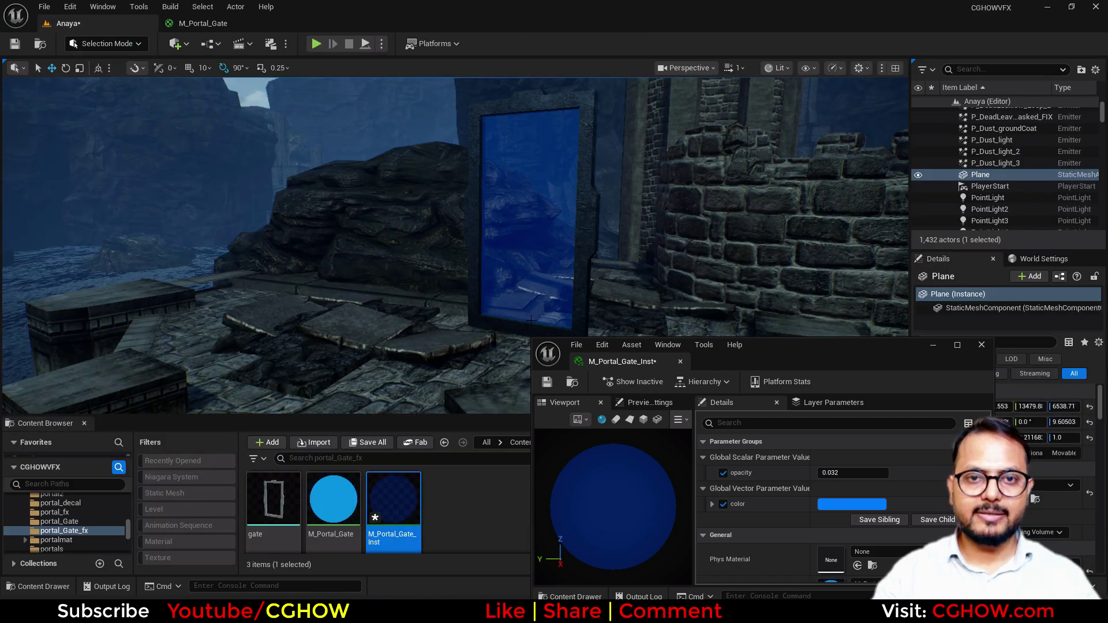
click(219, 23)
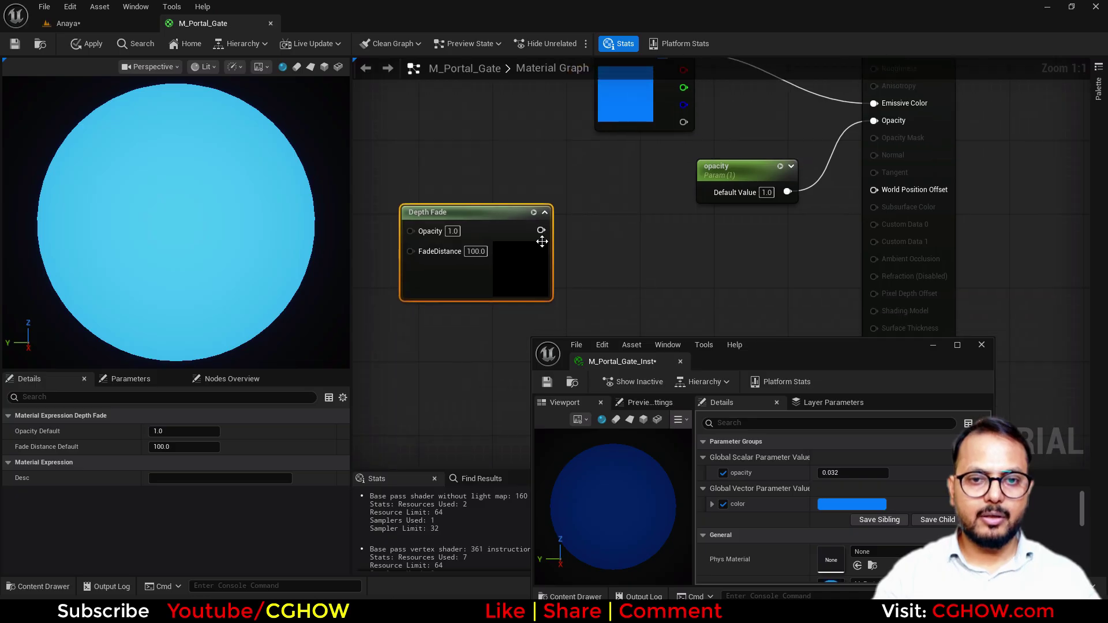
Invert the Depth Fade output with a One Minus (1-x) node and move both nodes together.
drag(526, 254, 537, 231)
key(o)
click(510, 211)
drag(433, 183, 494, 246)
right_drag(523, 301, 734, 256)
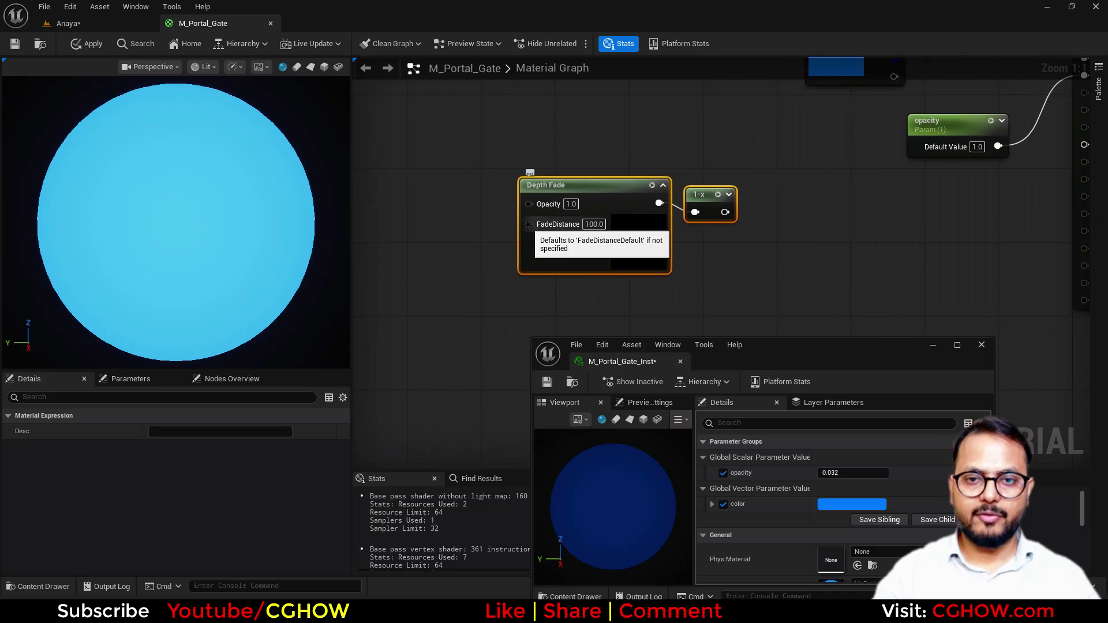
Promote the Depth Fade's FadeDistance input to a parameter with a default value of 20.
right_click(527, 225)
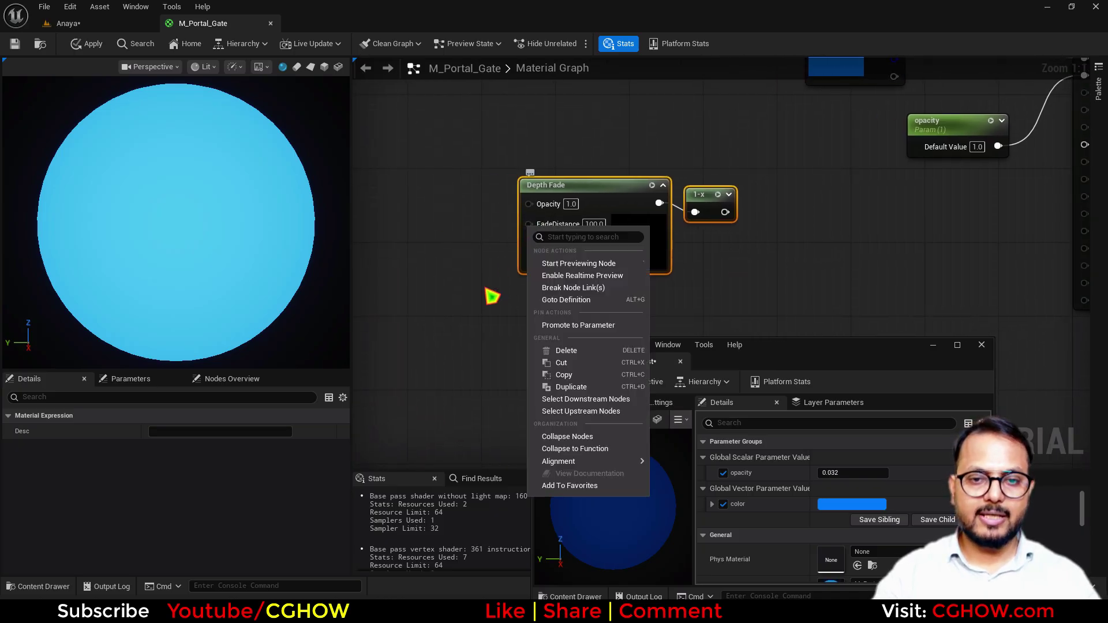
click(591, 325)
key(Return)
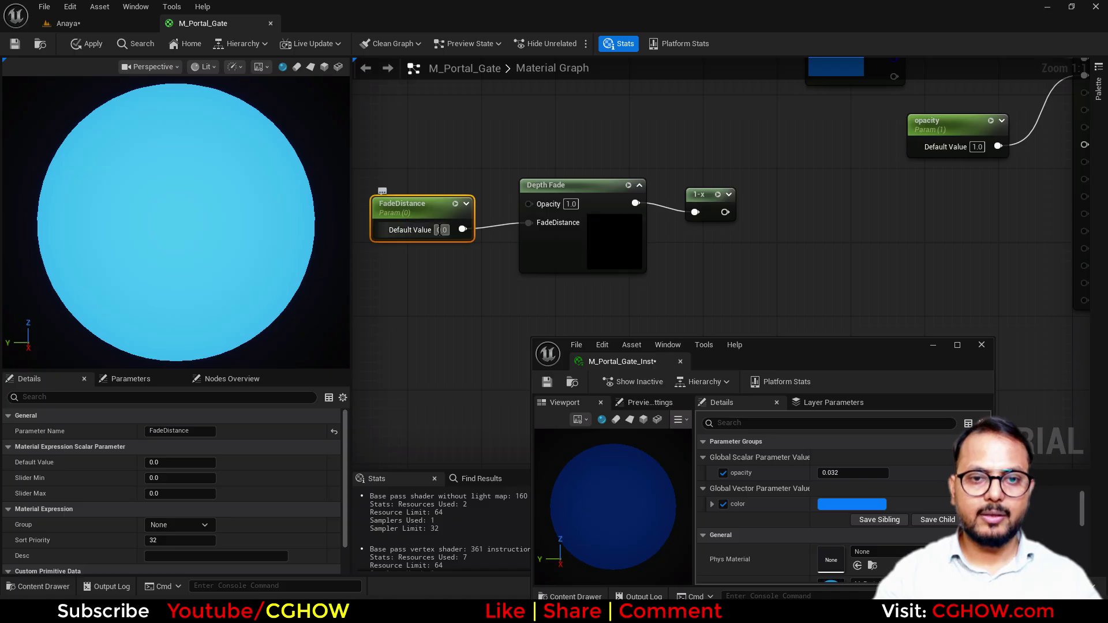
click(442, 229)
key(Return)
Add the inverted depth fade to the opacity parameter, feed the sum into the material's Opacity, and apply the material.
right_drag(764, 225, 537, 299)
right_drag(605, 256, 524, 203)
drag(640, 152, 520, 154)
right_drag(511, 207, 630, 265)
key(a)
click(614, 269)
drag(533, 295, 627, 307)
drag(630, 278, 741, 267)
drag(716, 229, 893, 157)
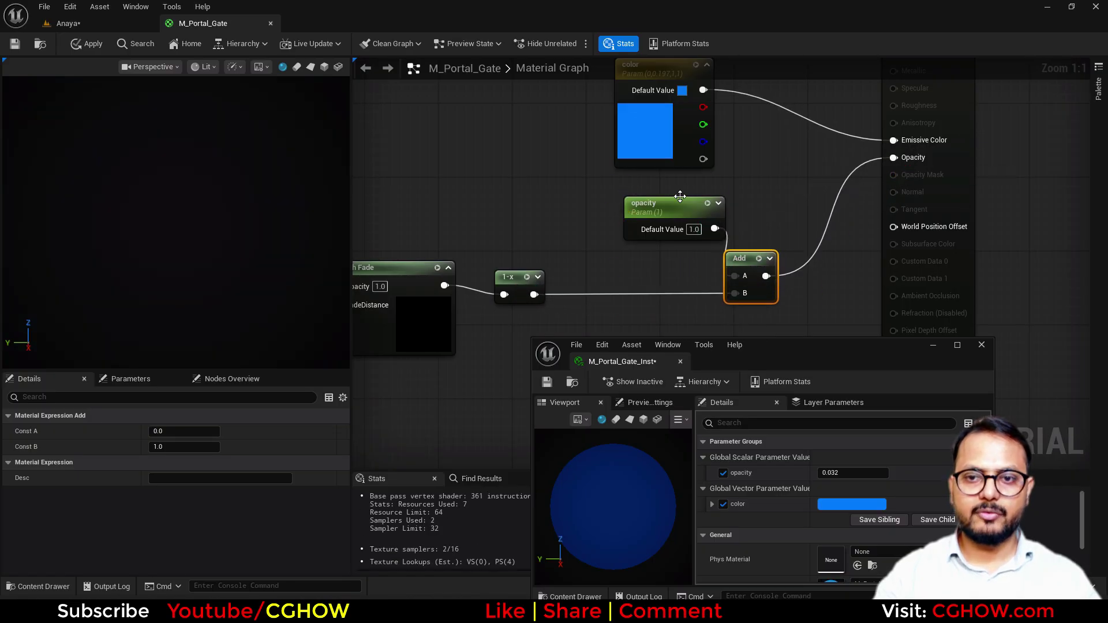
drag(640, 203, 576, 203)
click(92, 45)
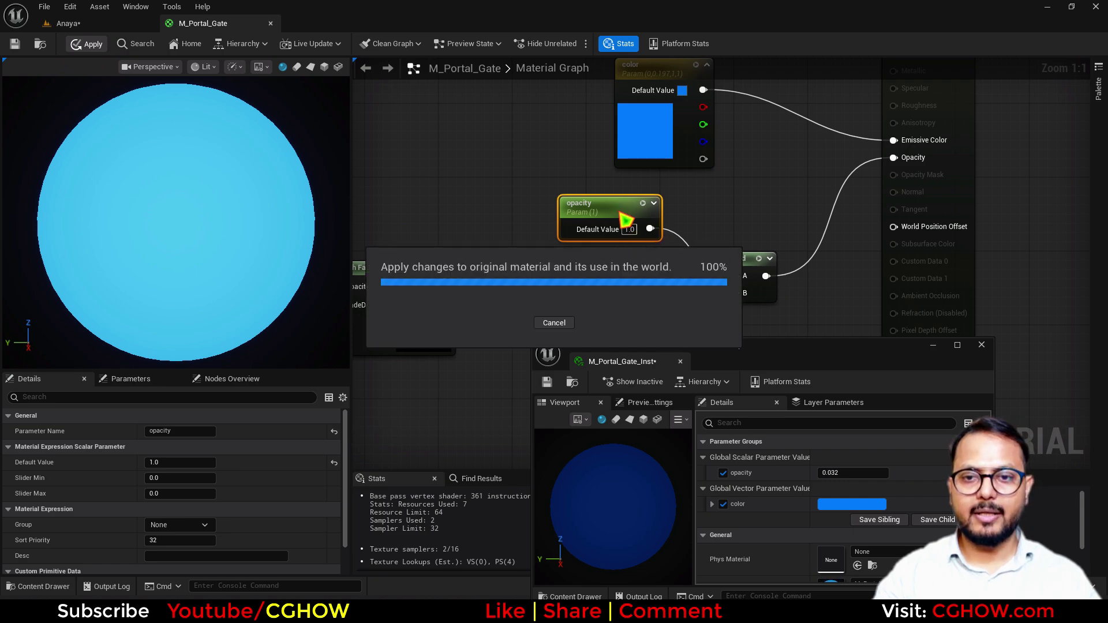
Enable the FadeDistance override in the gate's material instance and raise it to about 132.9, checking the portal edges in the level.
click(66, 23)
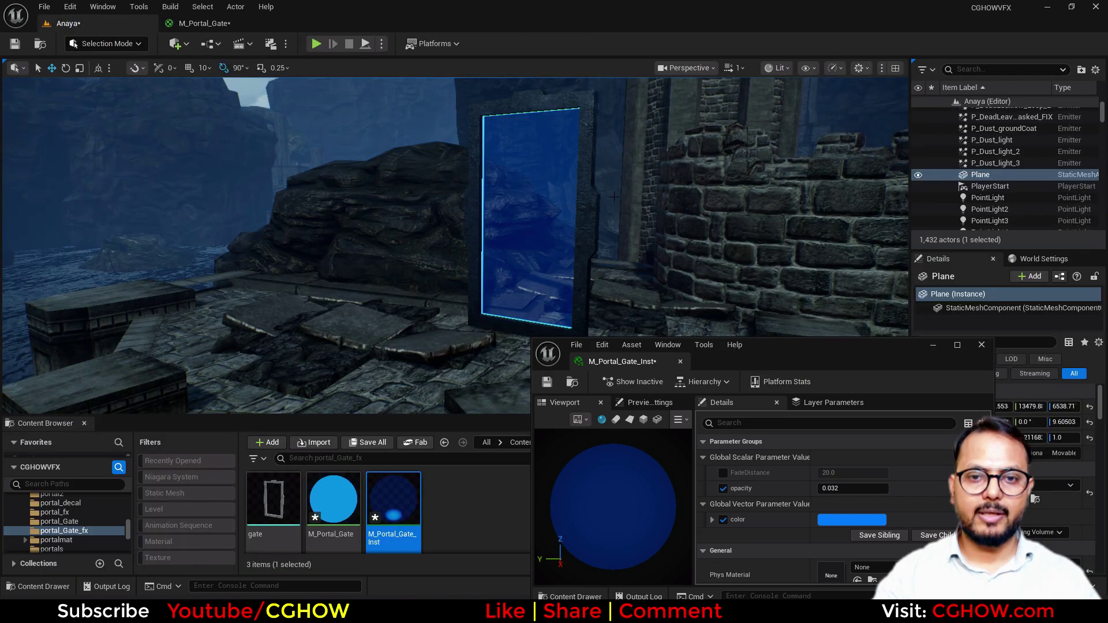
click(723, 473)
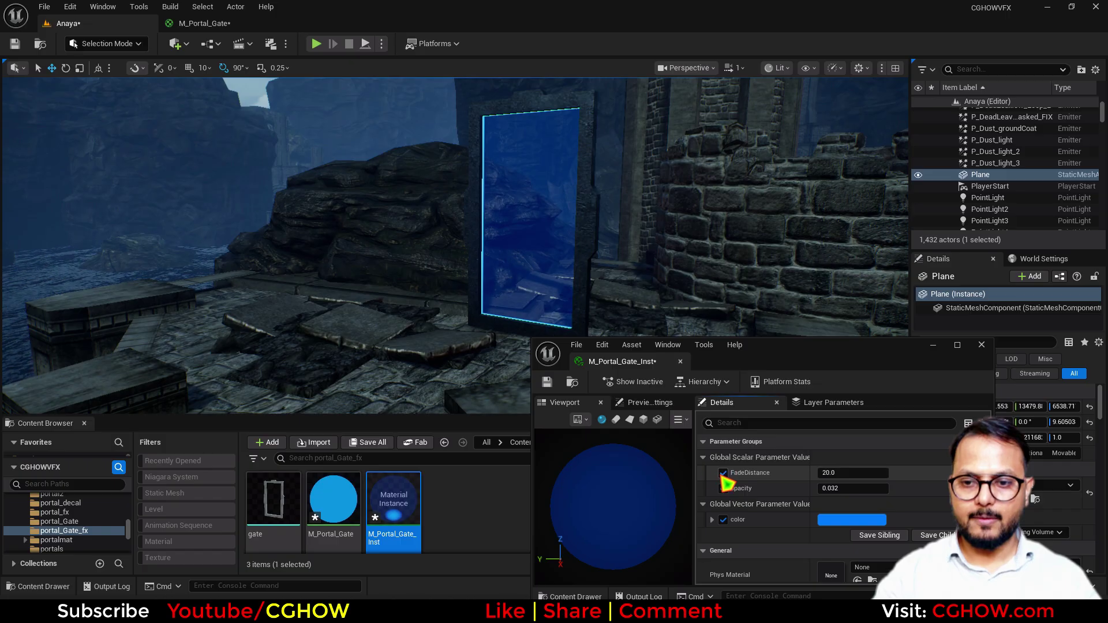
mouse_move(837, 475)
mouse_down()
mouse_move(889, 474)
mouse_move(849, 474)
mouse_up()
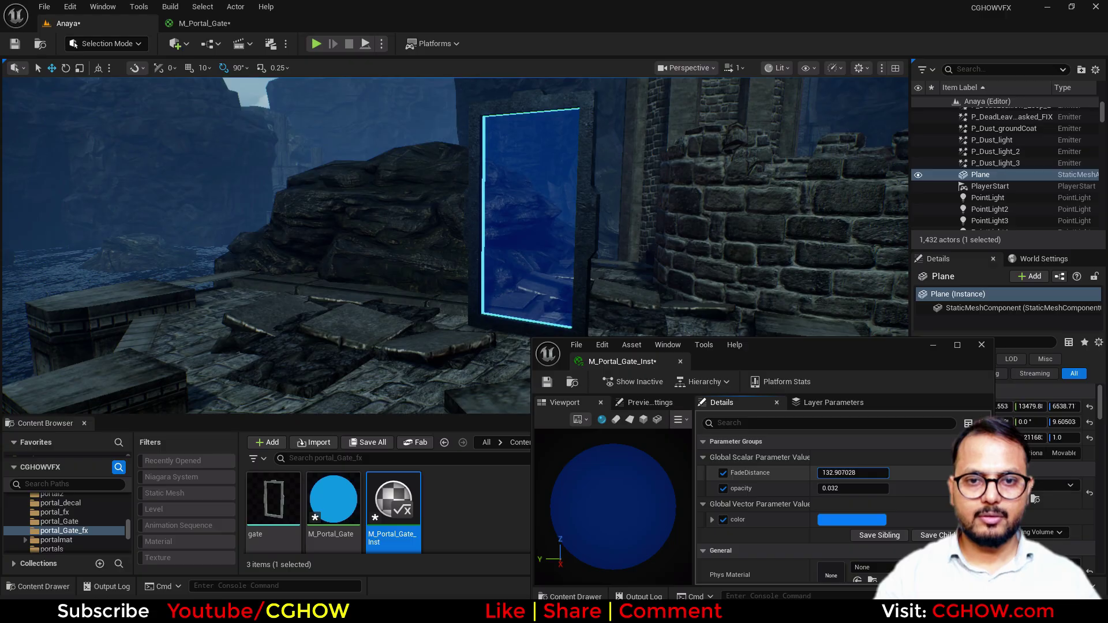
right_drag(520, 260, 577, 259)
drag(846, 490, 837, 490)
right_drag(722, 260, 651, 303)
right_drag(479, 234, 484, 219)
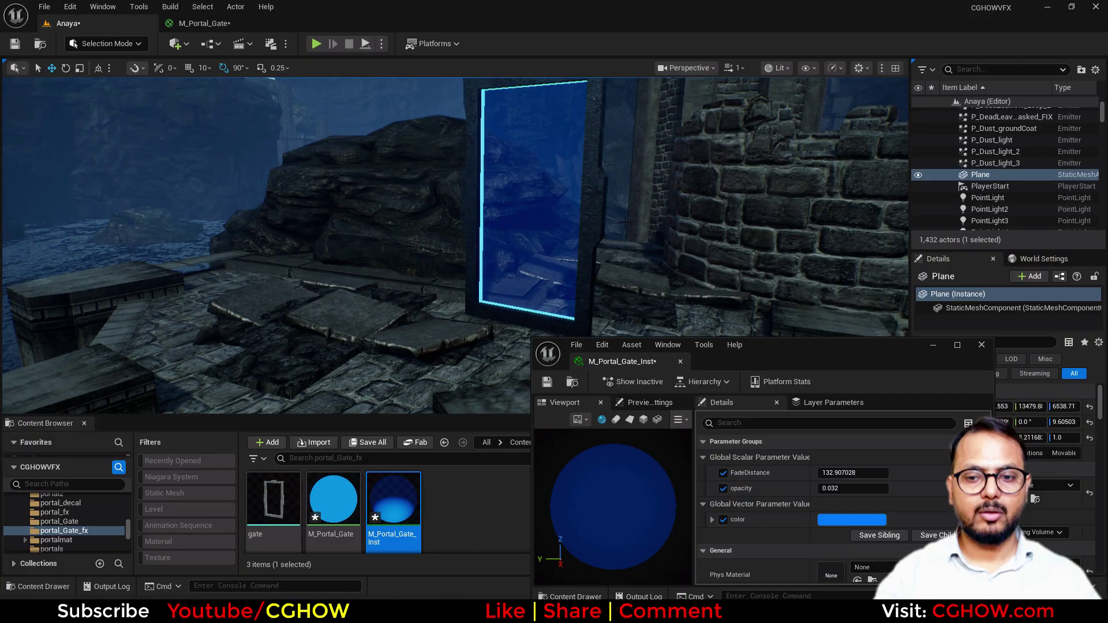
Move the color parameter node in the M_Portal_Gate graph away from the material output to make room for more nodes.
click(197, 17)
right_drag(558, 220, 618, 189)
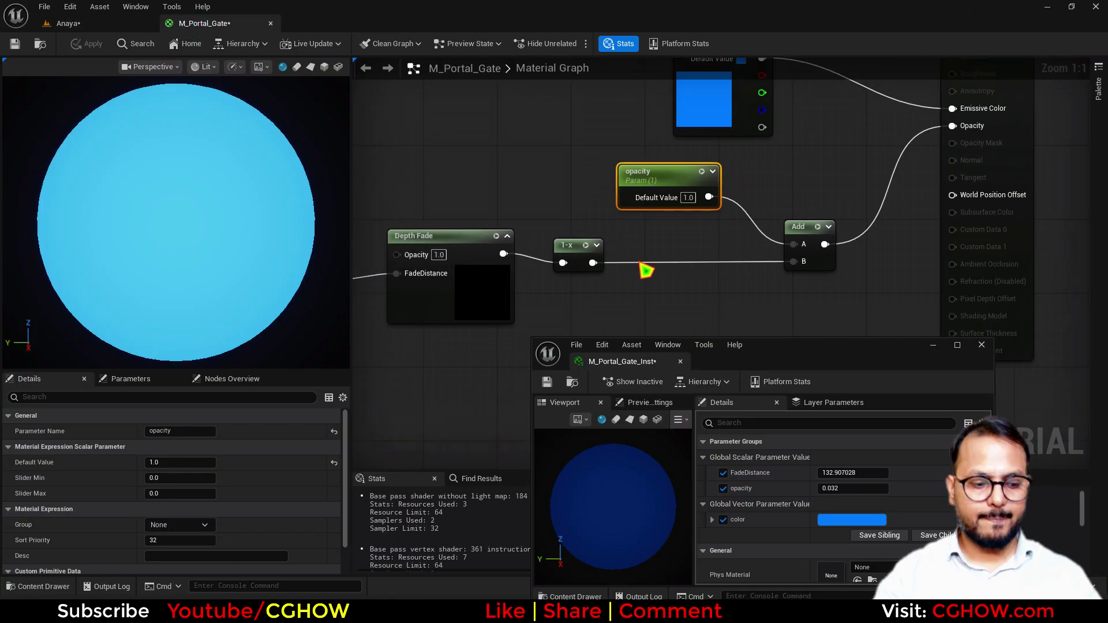
click(633, 236)
right_drag(633, 237, 601, 276)
drag(670, 148, 497, 129)
right_drag(614, 138, 584, 228)
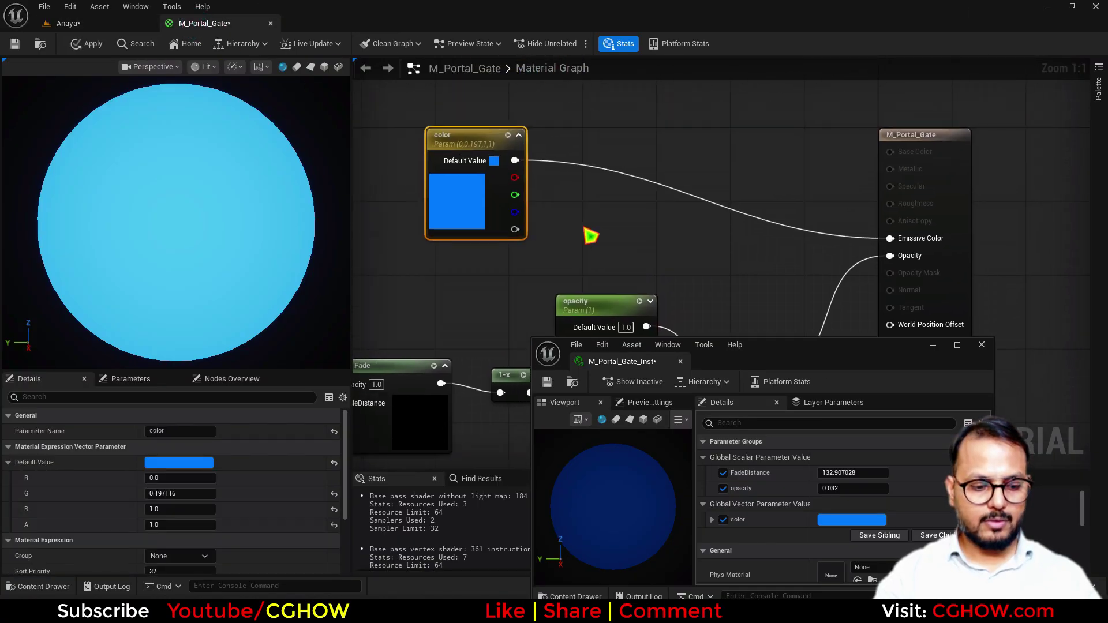
Create a Multiply node that multiplies the color parameter by the inverted depth fade.
key(m)
click(575, 166)
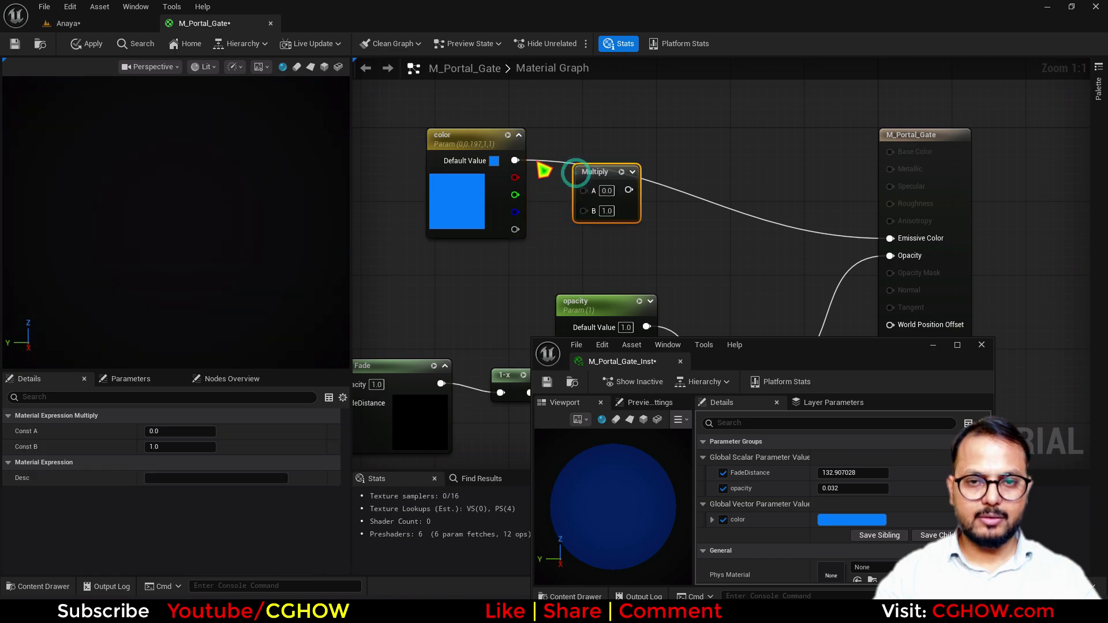
drag(515, 160, 584, 184)
right_drag(492, 217, 471, 193)
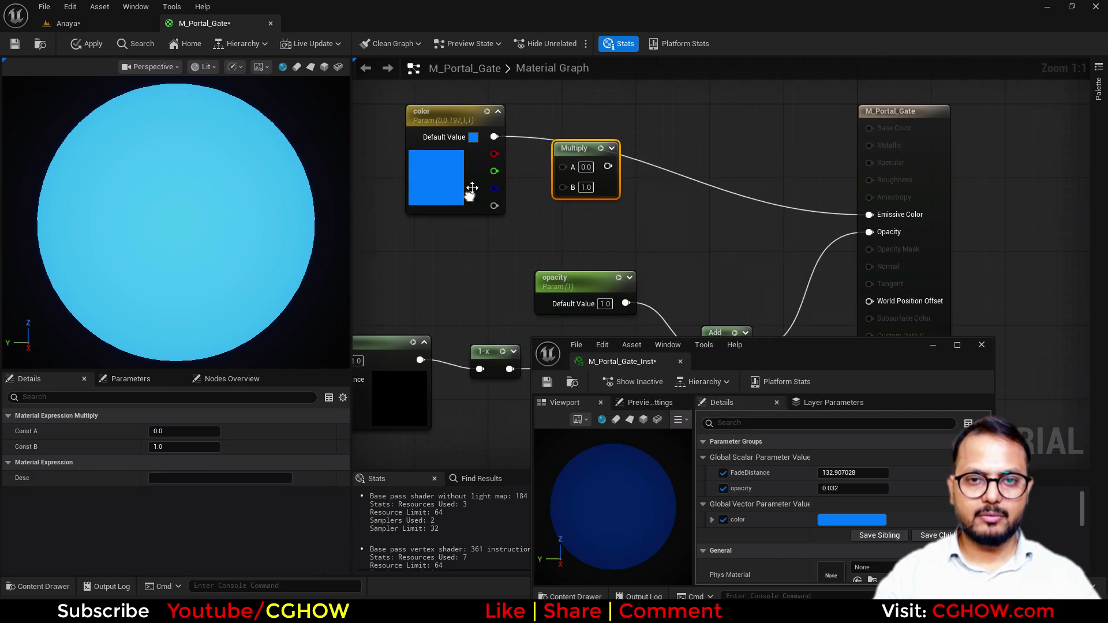
drag(493, 136, 562, 166)
right_drag(530, 258, 501, 206)
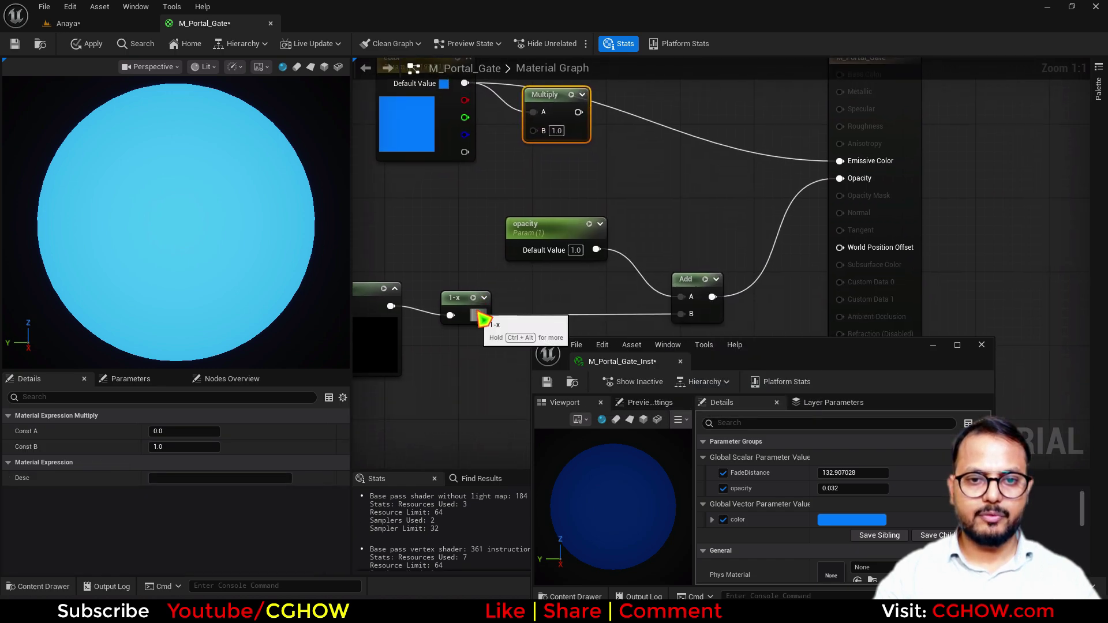
drag(481, 316, 574, 143)
Add the color parameter and the Multiply result together, feed the sum into Emissive Color, and rearrange the nodes.
right_drag(574, 142, 634, 211)
click(634, 210)
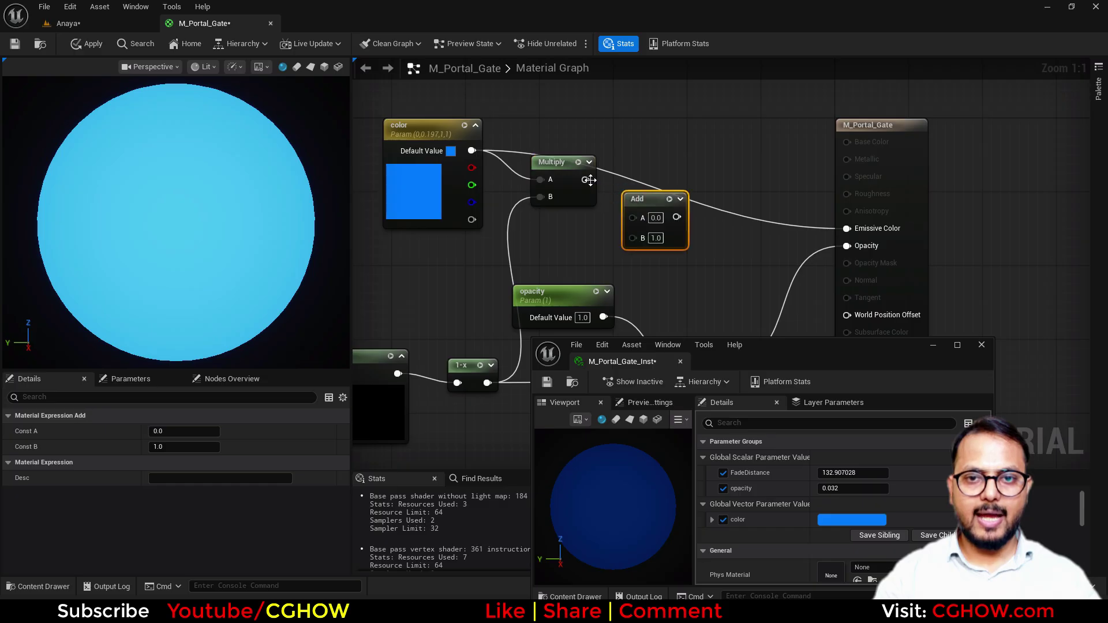
drag(633, 217, 859, 227)
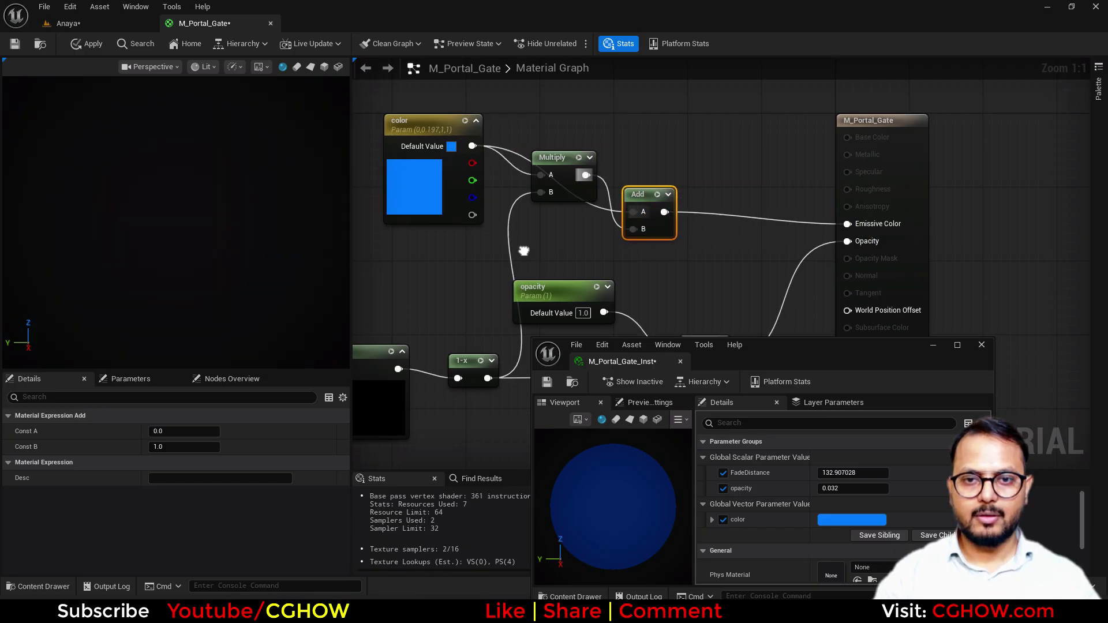
right_drag(524, 250, 541, 215)
drag(585, 167, 507, 238)
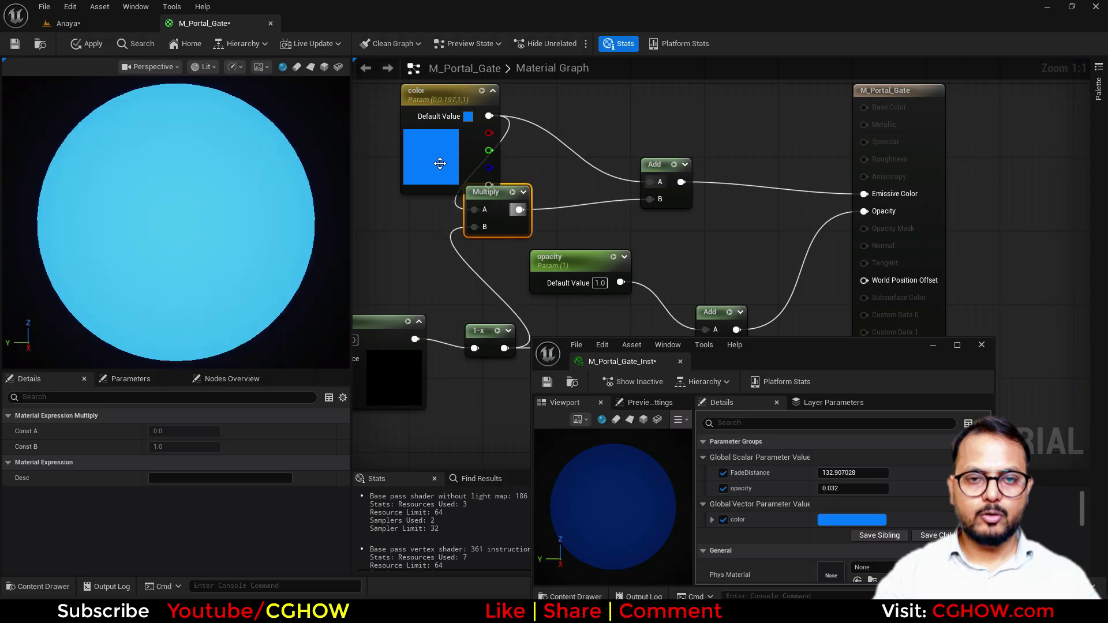
drag(440, 163, 366, 126)
drag(516, 220, 553, 192)
Insert a second Multiply node between the first Multiply and the emissive Add node, spacing the nodes apart.
key(m)
click(543, 170)
drag(591, 190, 732, 131)
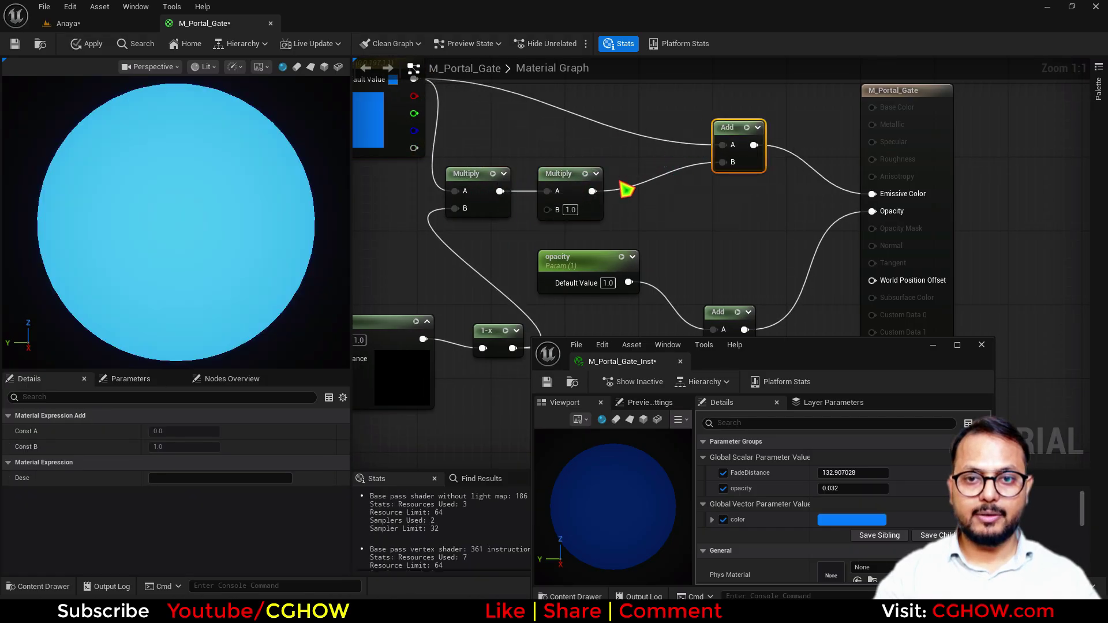
drag(600, 215, 684, 206)
Create a scalar parameter edge_boost with default value 2, connect it to the second Multiply's B input, and apply the material.
key(s)
click(561, 201)
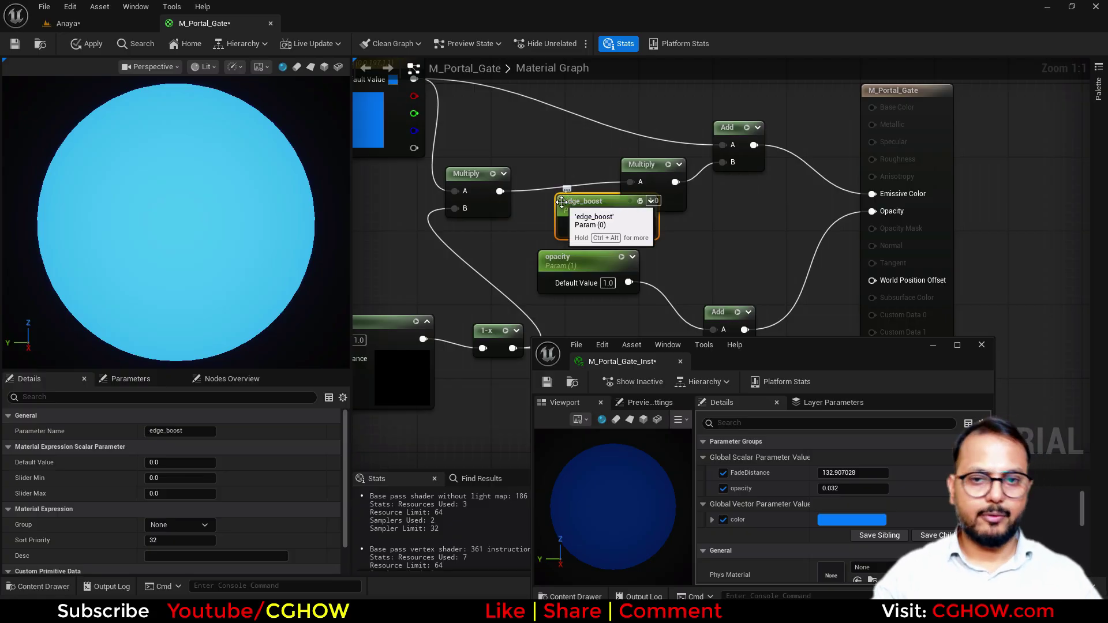
drag(565, 208, 536, 208)
text(2)
key(Return)
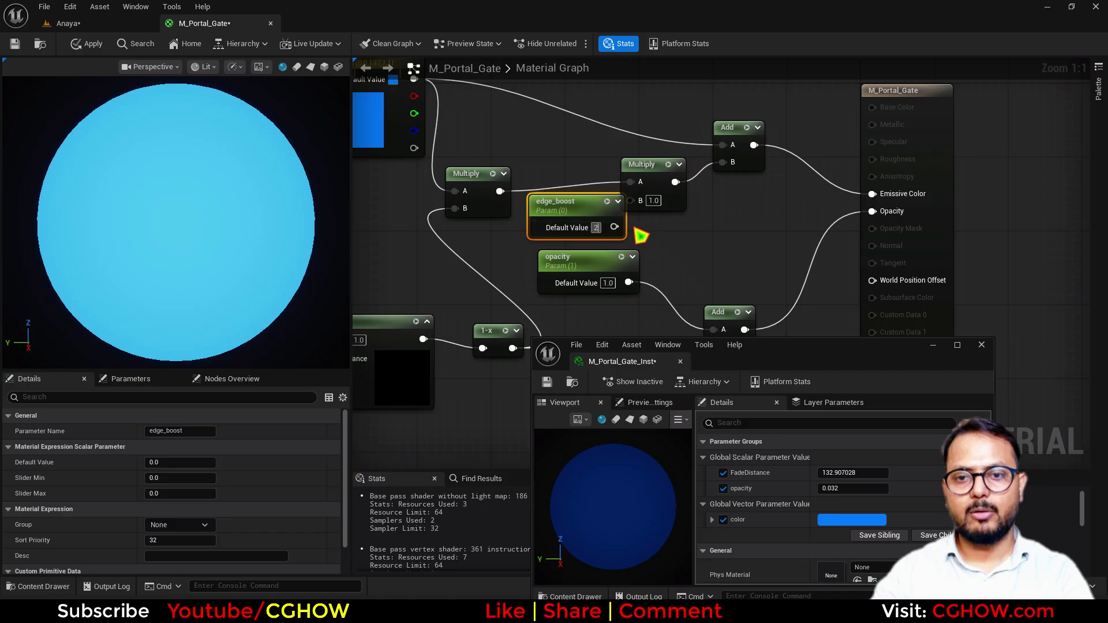
drag(620, 227, 634, 199)
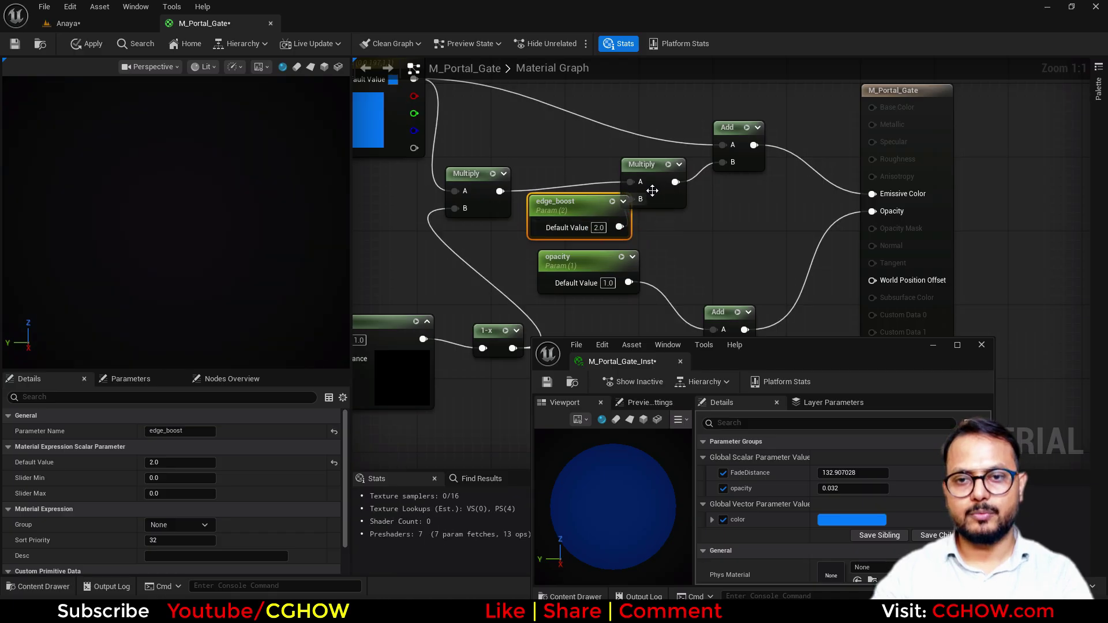
click(87, 45)
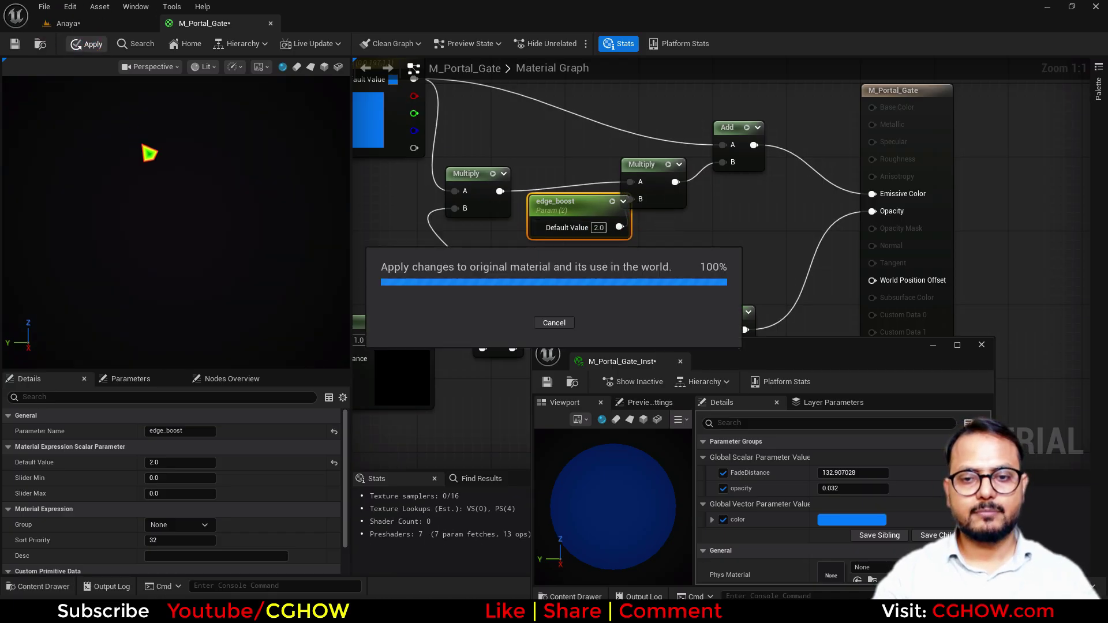
Override edge_boost in the material instance at about 48.7, and set FadeDistance to about 86.77 and opacity to 0.056.
click(69, 24)
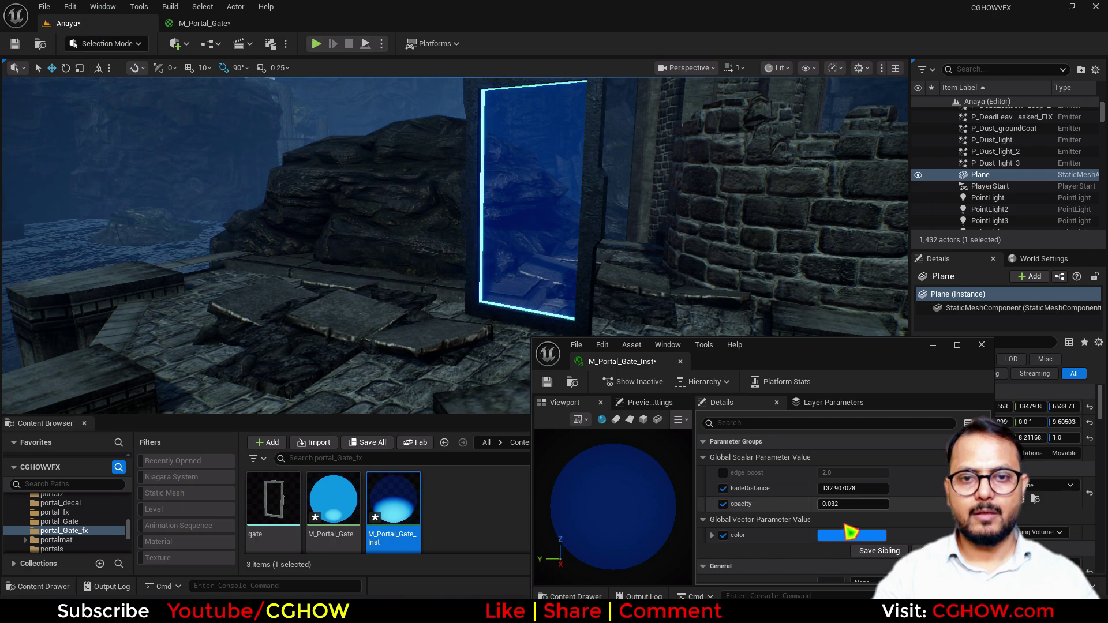
click(723, 473)
drag(831, 473, 862, 504)
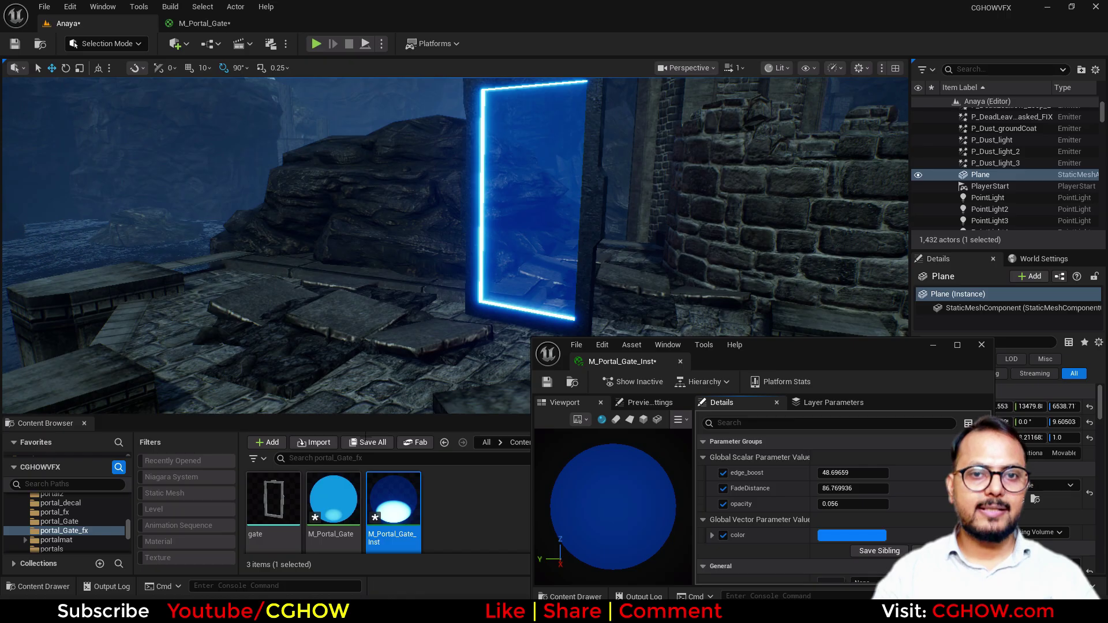
Search all project content for textures matching "patter", open the tileable triangle pattern texture, and locate it in its folder.
drag(335, 415, 334, 225)
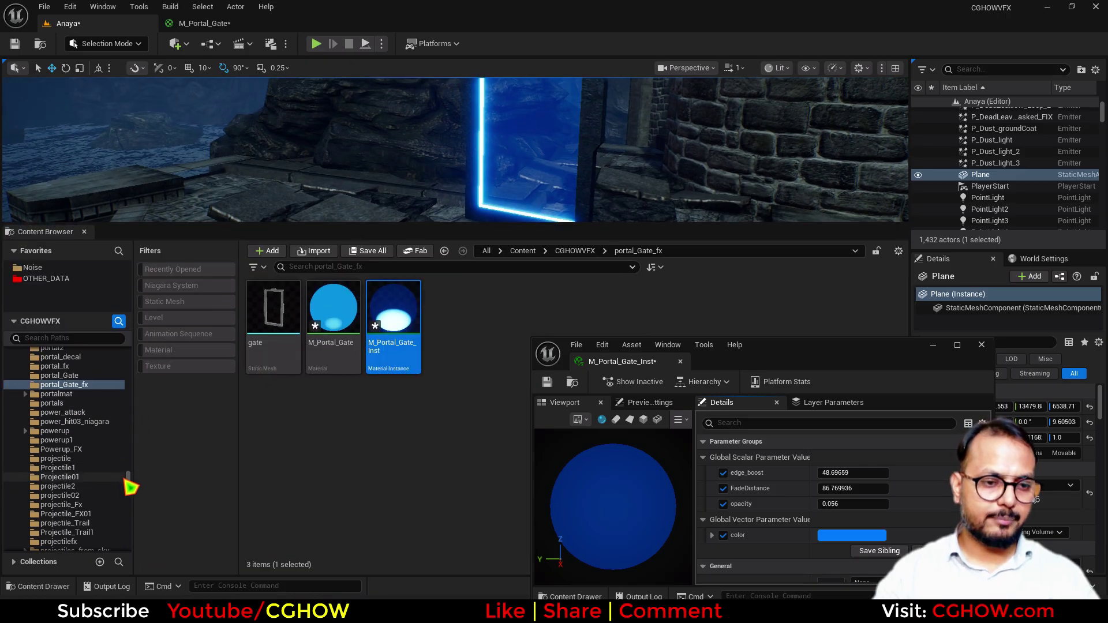
drag(127, 479, 136, 332)
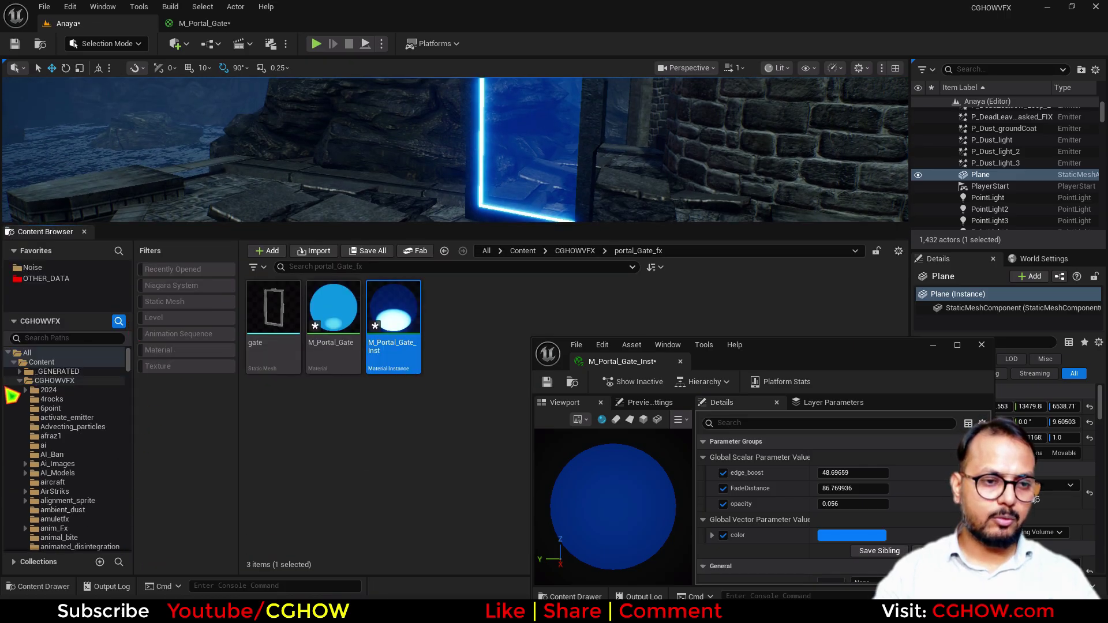
click(158, 366)
click(346, 266)
text(patter)
click(269, 329)
double_click(269, 329)
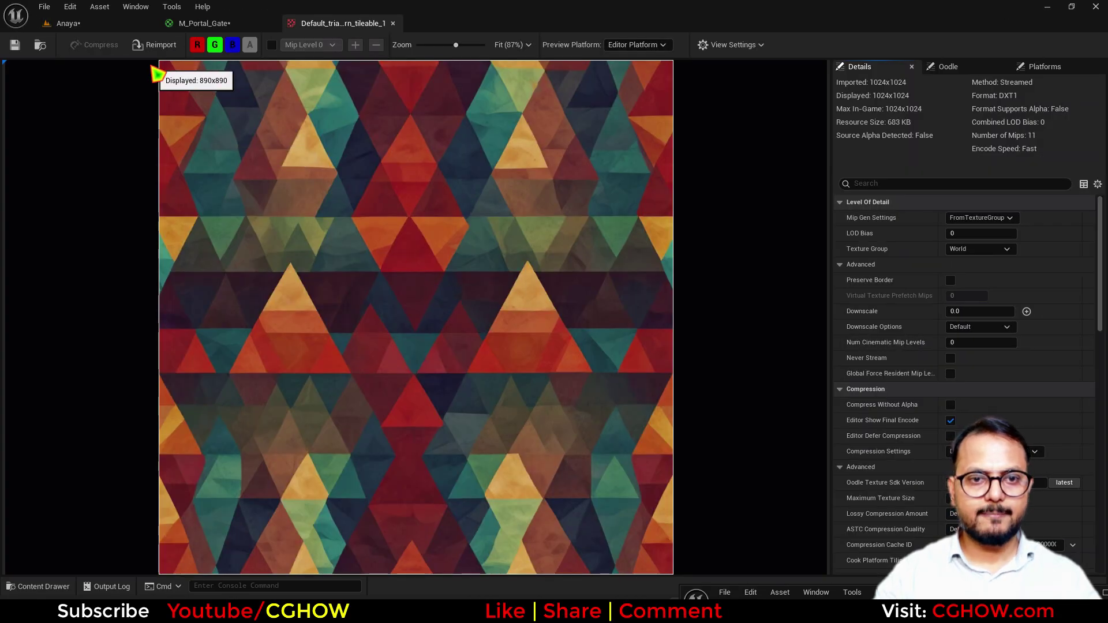
click(40, 44)
Add a Texture Sample node using the triangle pattern texture above the color parameter in the M_Portal_Gate graph.
click(204, 29)
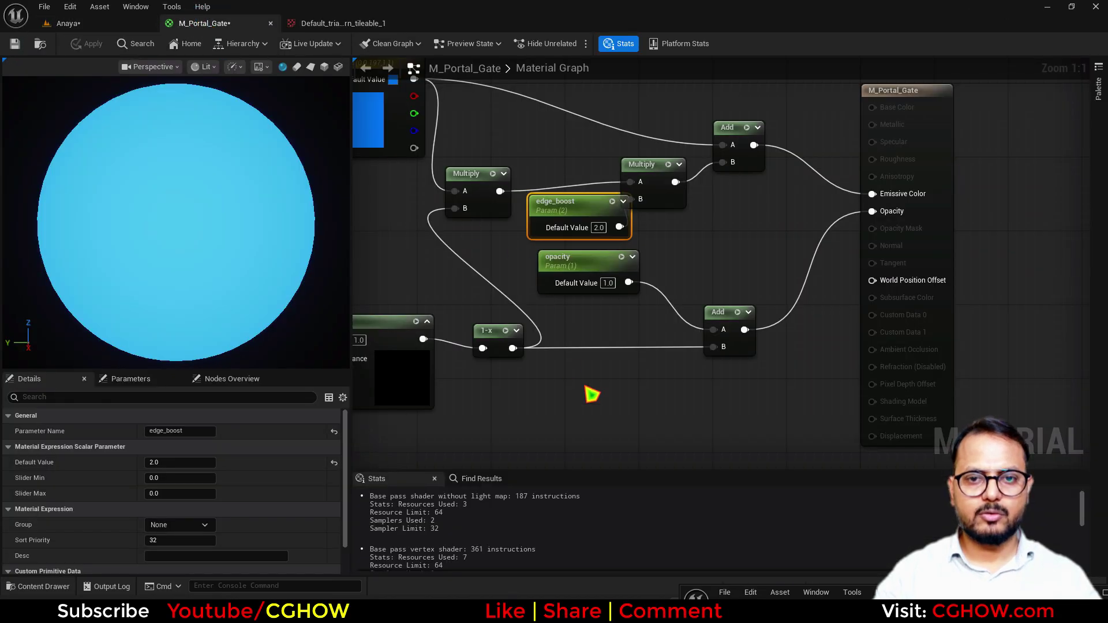
scroll(702, 354, up, 4)
key(t)
click(560, 105)
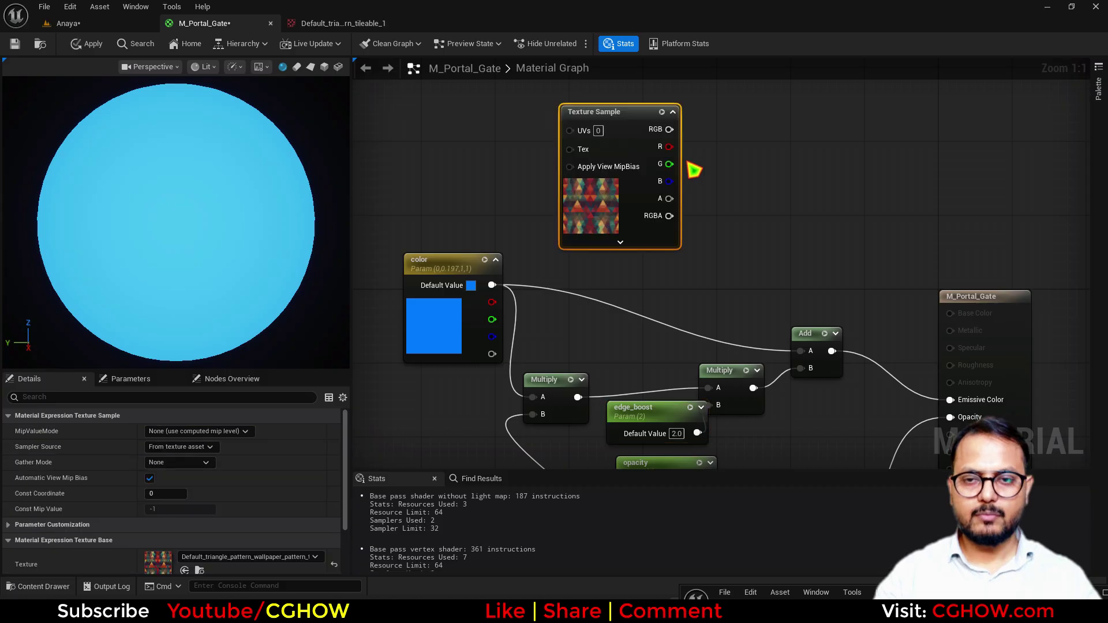
Add a Multiply node beside the Texture Sample, connect the texture's R channel to its A input, and preview it on a plane.
right_drag(707, 124, 636, 150)
click(643, 158)
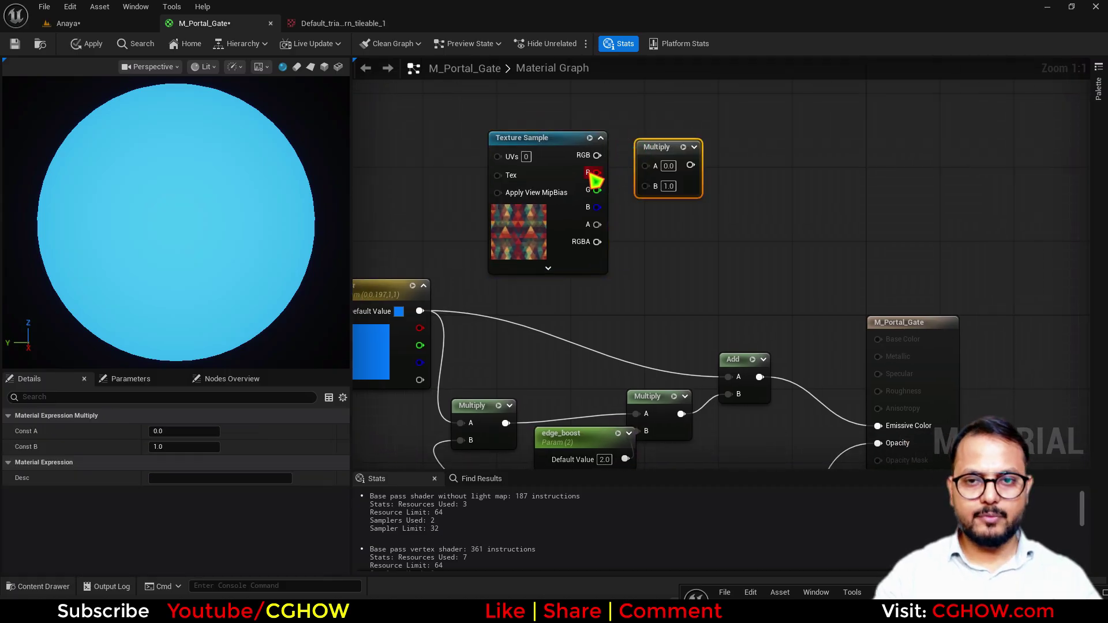
drag(597, 173, 645, 181)
key(space)
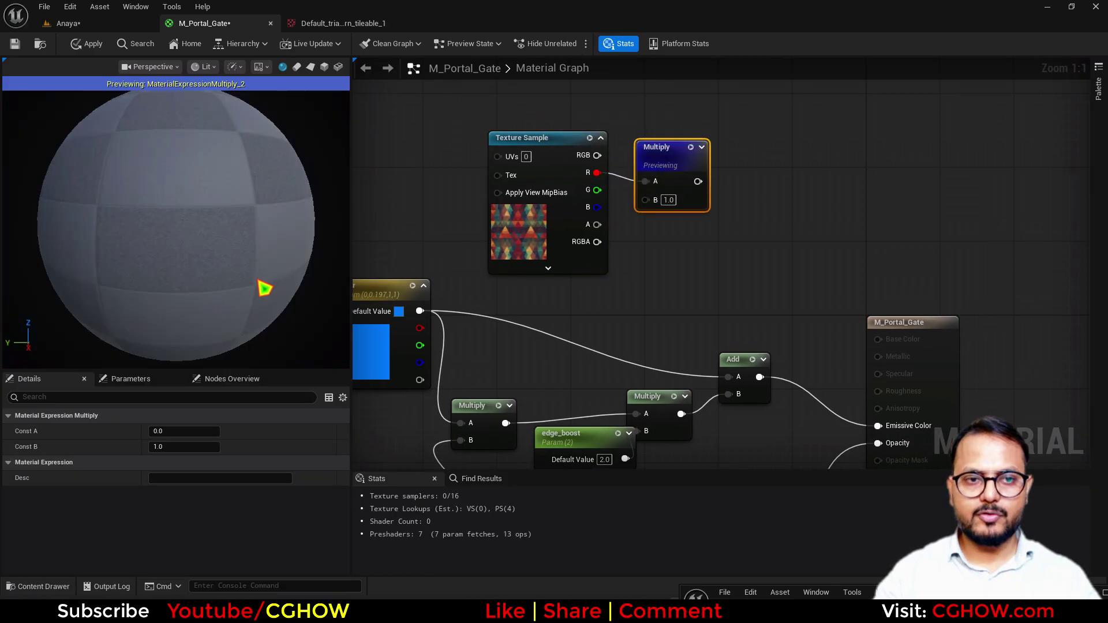
click(310, 67)
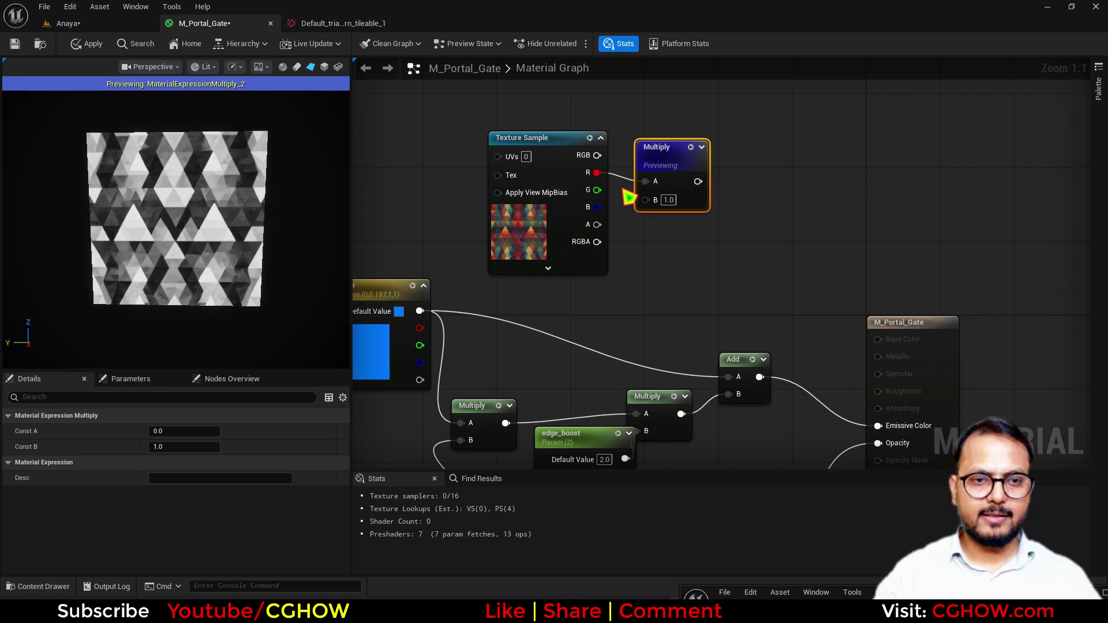
Compare the texture's green and blue channels through the previewed Multiply, and keep G connected to A with B at 1.0.
drag(597, 190, 646, 182)
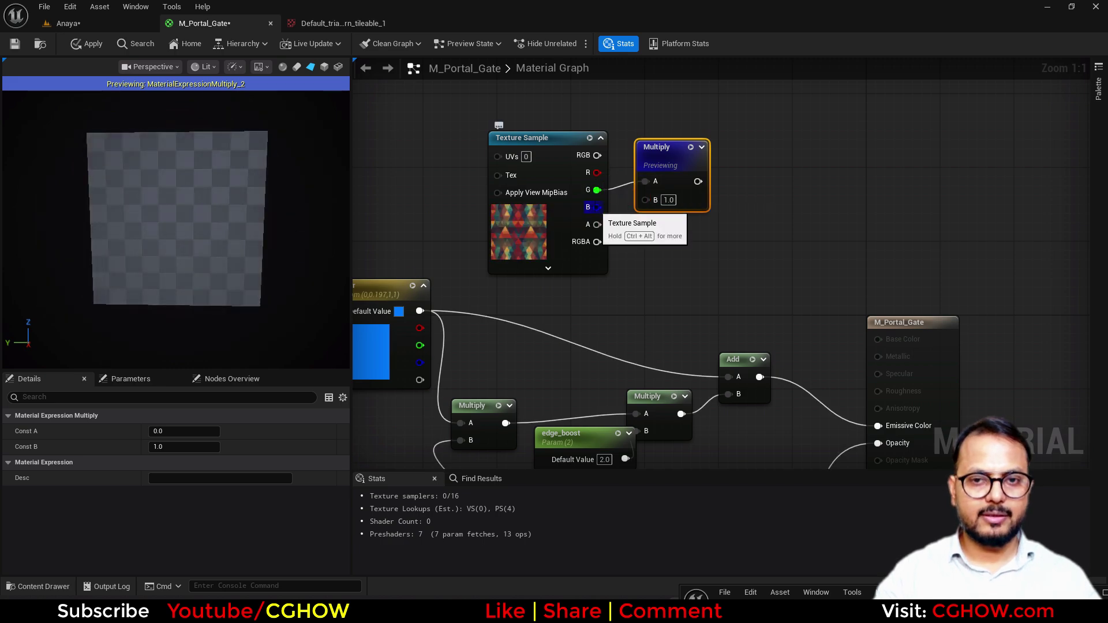
drag(597, 207, 645, 199)
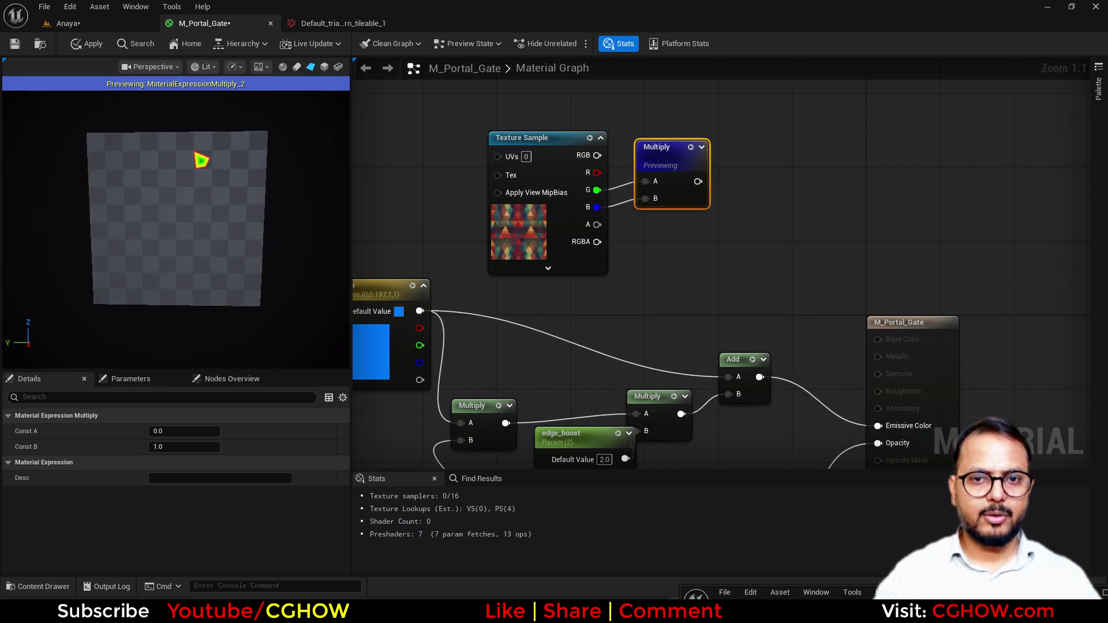
alt+click(645, 182)
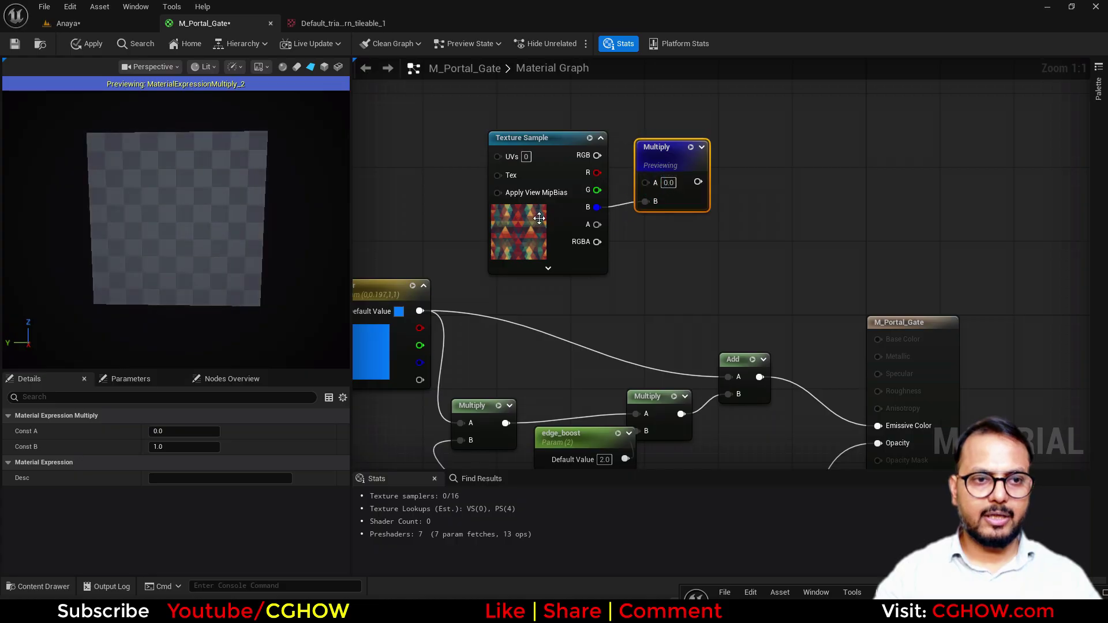
click(668, 182)
text(1)
key(Return)
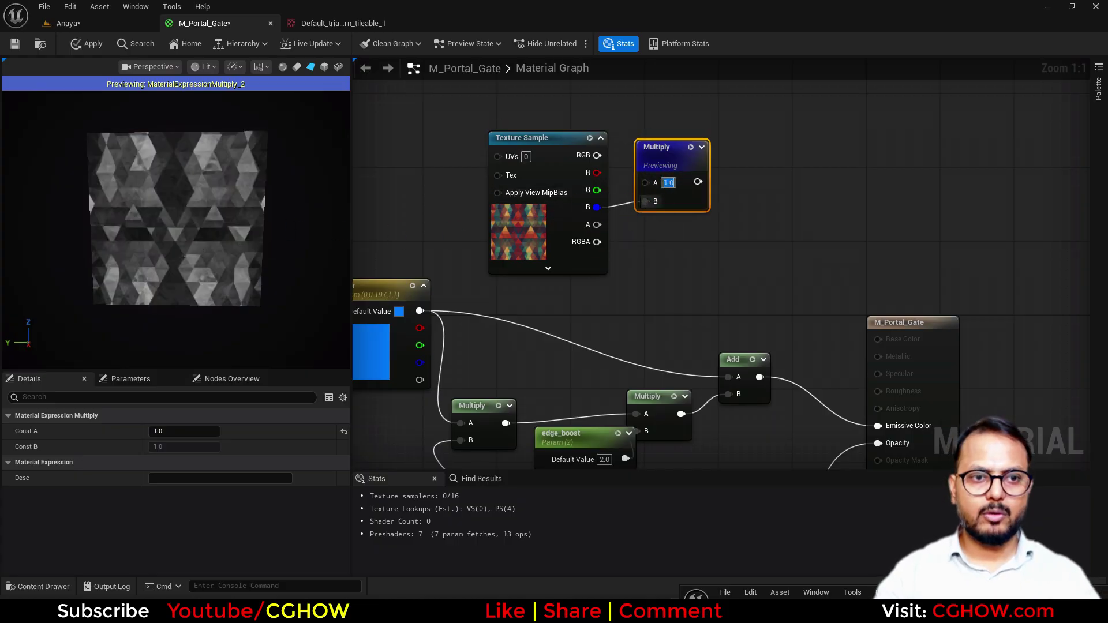
drag(606, 205, 658, 187)
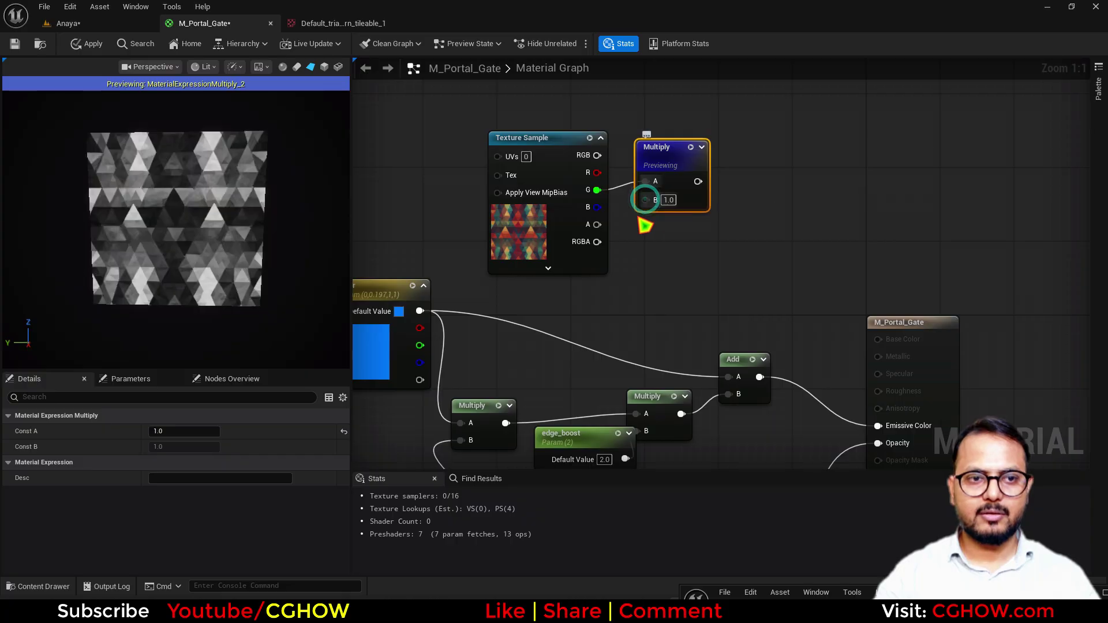
Move the M_Portal_Gate result node and the pattern texture's Multiply farther right to make room in the graph.
right_drag(655, 244, 501, 213)
drag(792, 274, 979, 247)
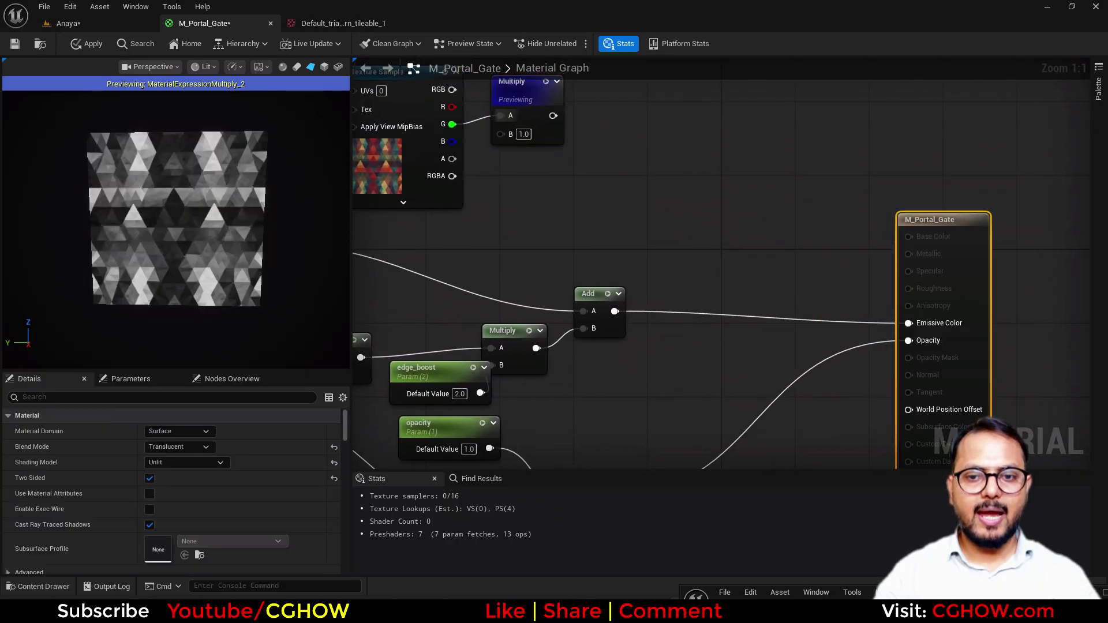
right_drag(680, 373, 681, 287)
right_drag(655, 381, 649, 425)
right_drag(630, 173, 630, 273)
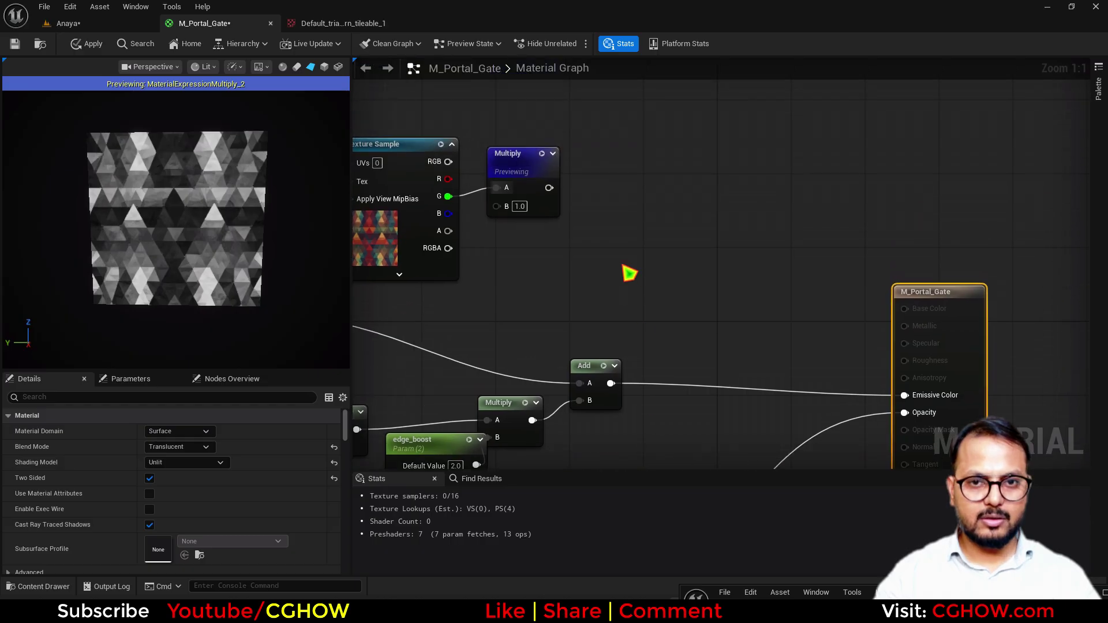
drag(520, 171, 593, 190)
Create a scalar parameter tris with default value 1 and connect it to the pattern Multiply's B input.
click(488, 234)
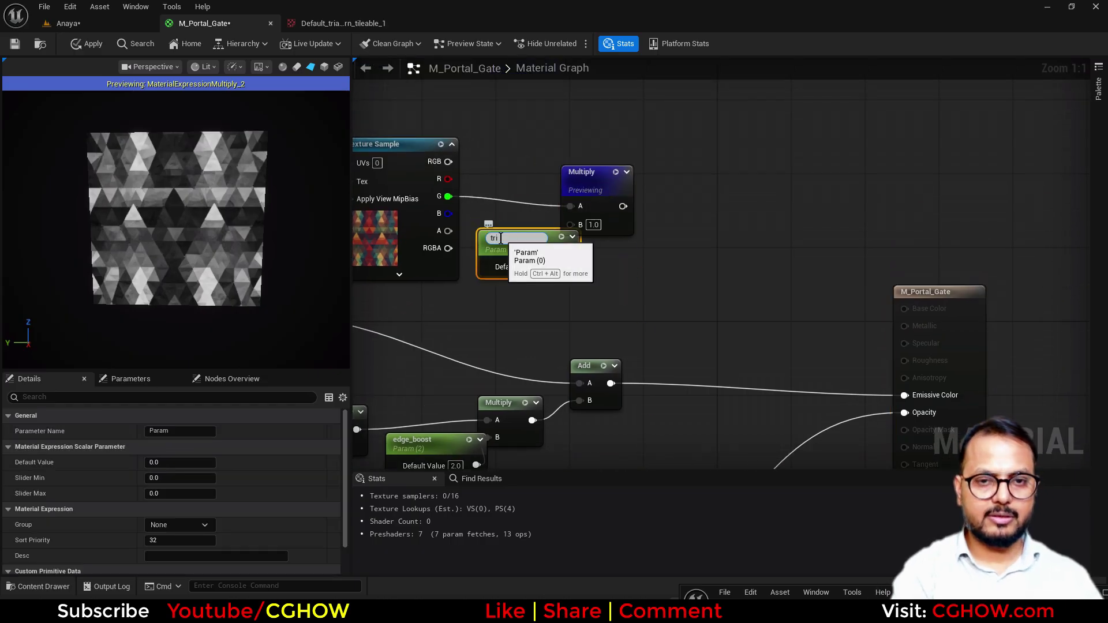
click(534, 268)
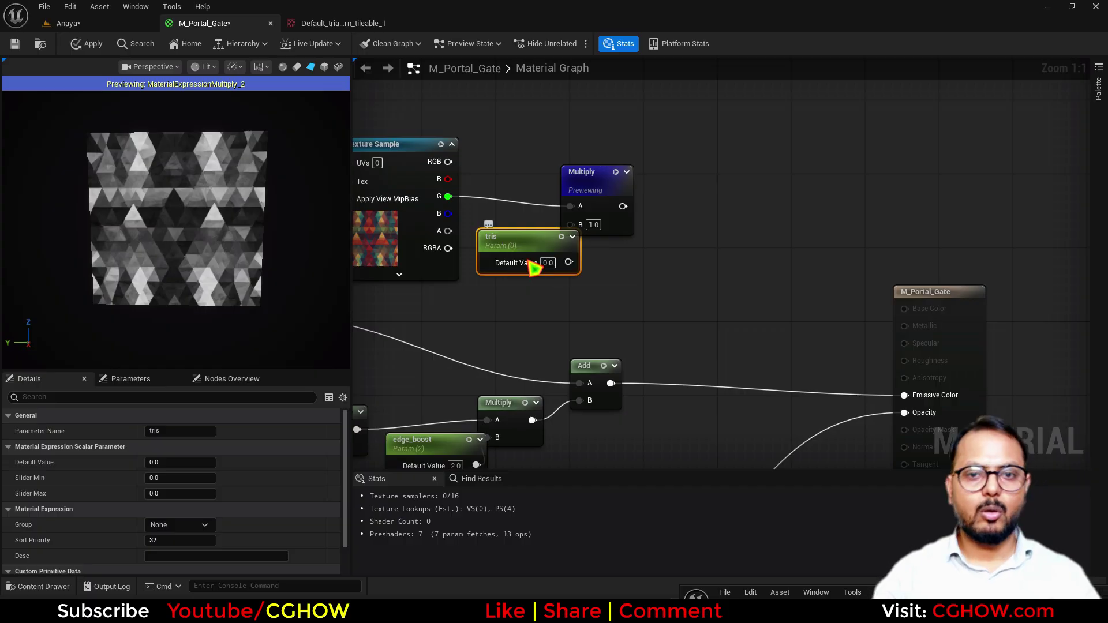
text(1)
key(Return)
drag(568, 262, 572, 224)
Insert an Add node before Opacity that combines the pattern Multiply in A with the existing opacity Add in B, and apply the material.
drag(601, 181, 656, 189)
right_drag(674, 327, 636, 182)
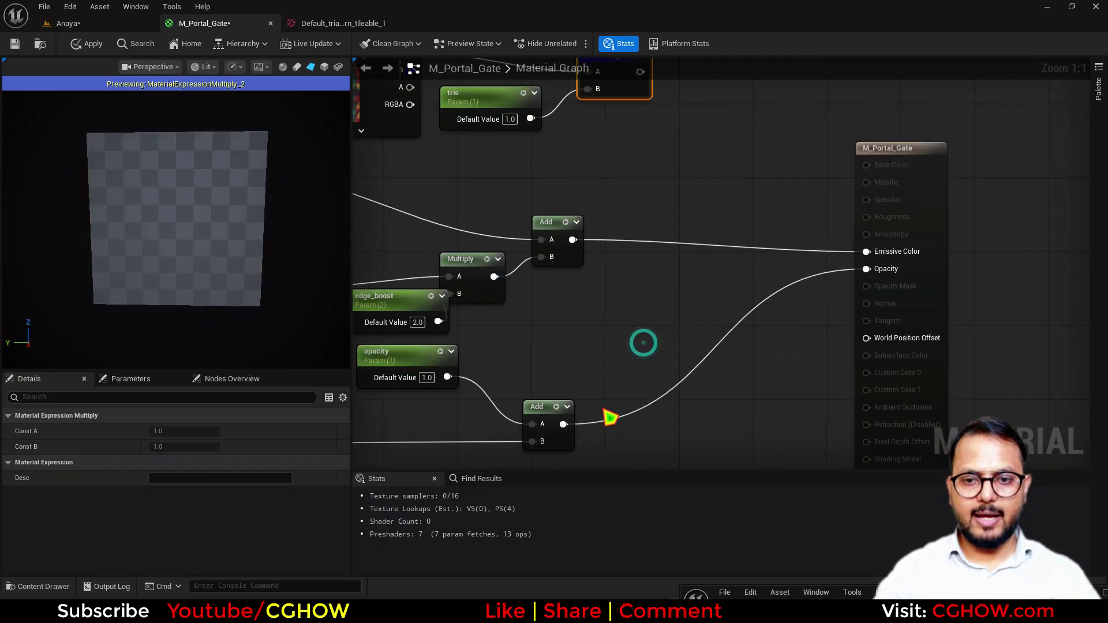
key(a)
click(644, 343)
drag(563, 424, 652, 381)
right_drag(620, 312, 617, 375)
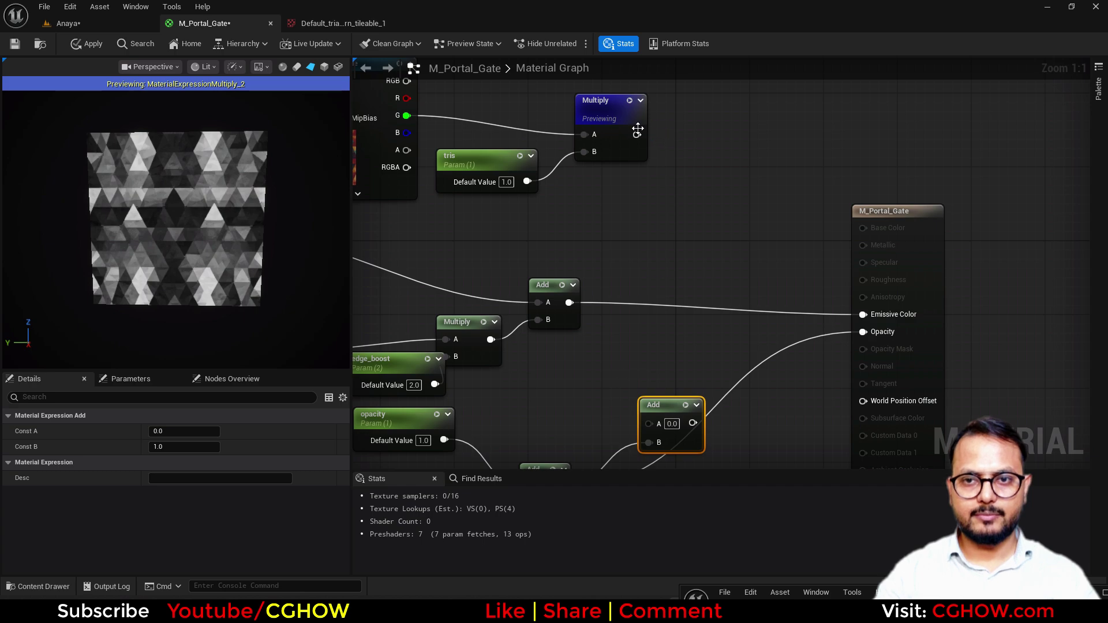
drag(637, 133, 865, 332)
click(670, 405)
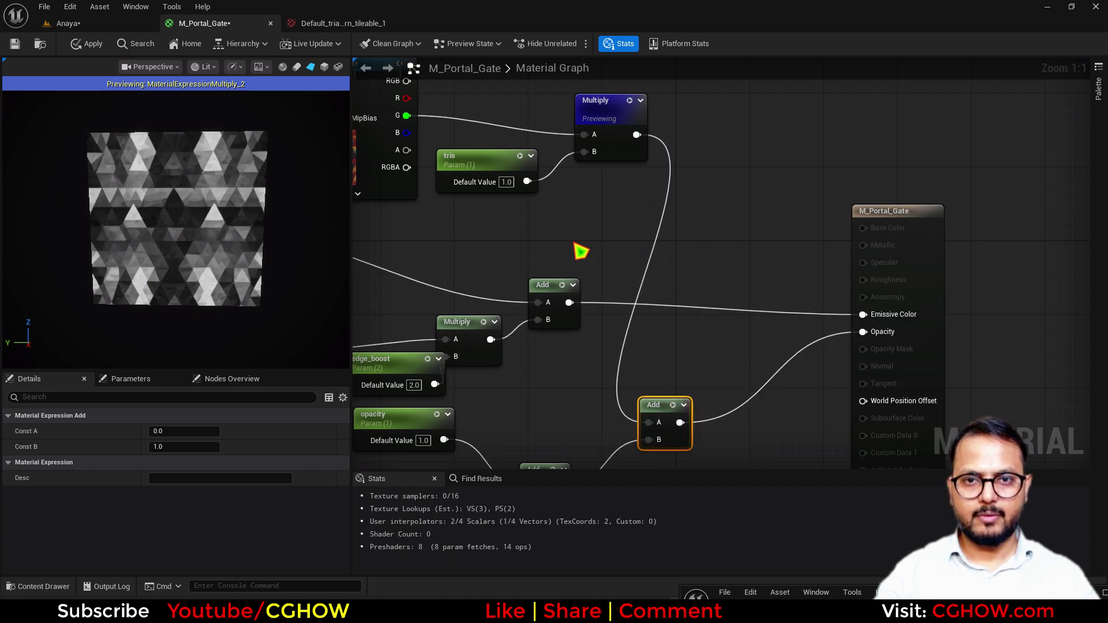
right_drag(582, 222, 641, 256)
key(ctrl+s)
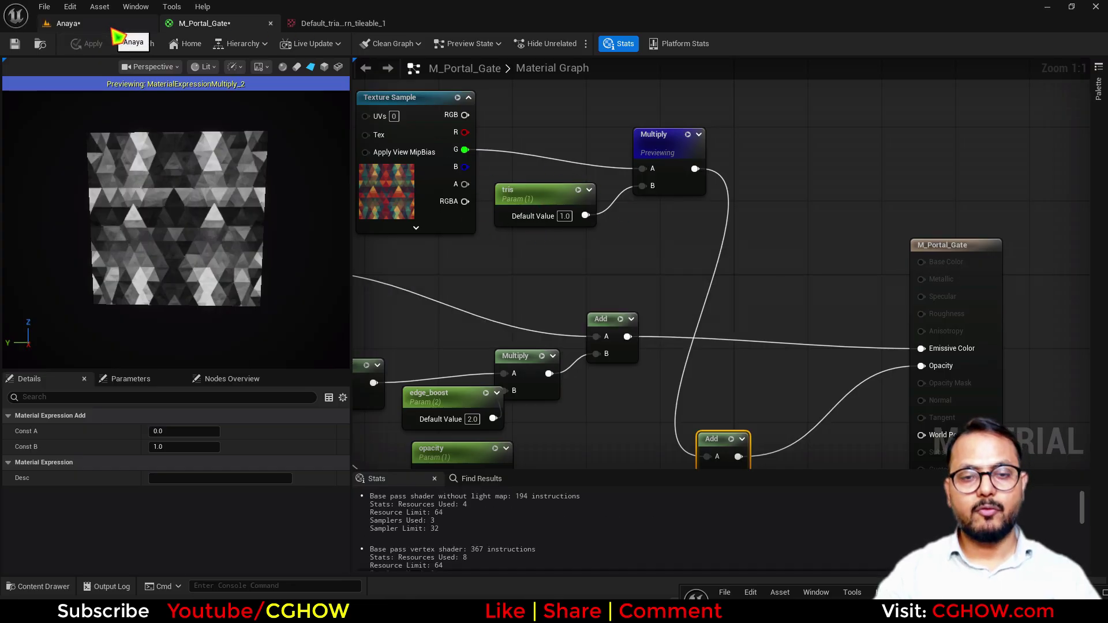
Open the M_Portal_Gate_Inst material instance alongside the level, override tris, and set it to about 0.784.
click(130, 25)
drag(583, 226, 586, 390)
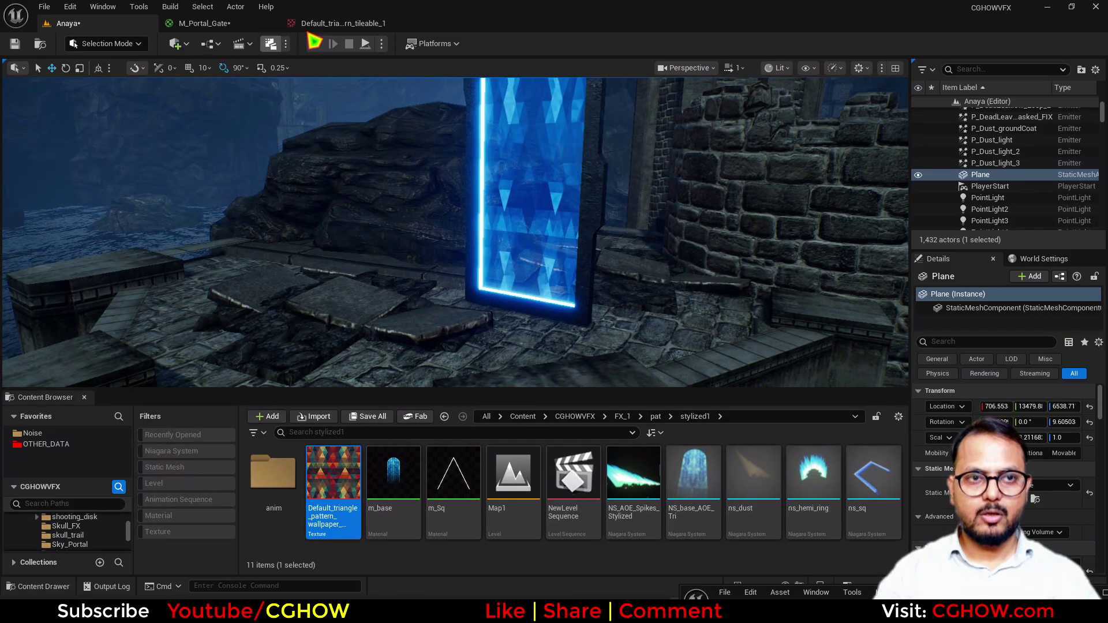
click(237, 22)
click(44, 47)
click(409, 478)
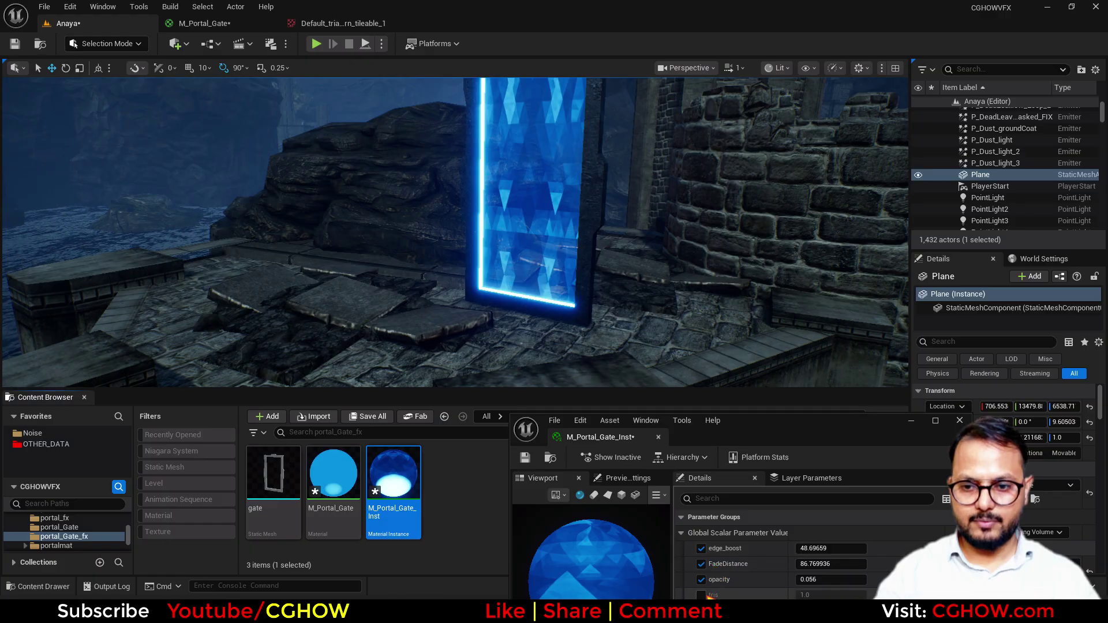
mouse_move(840, 598)
mouse_down()
mouse_move(866, 597)
mouse_move(832, 598)
mouse_up()
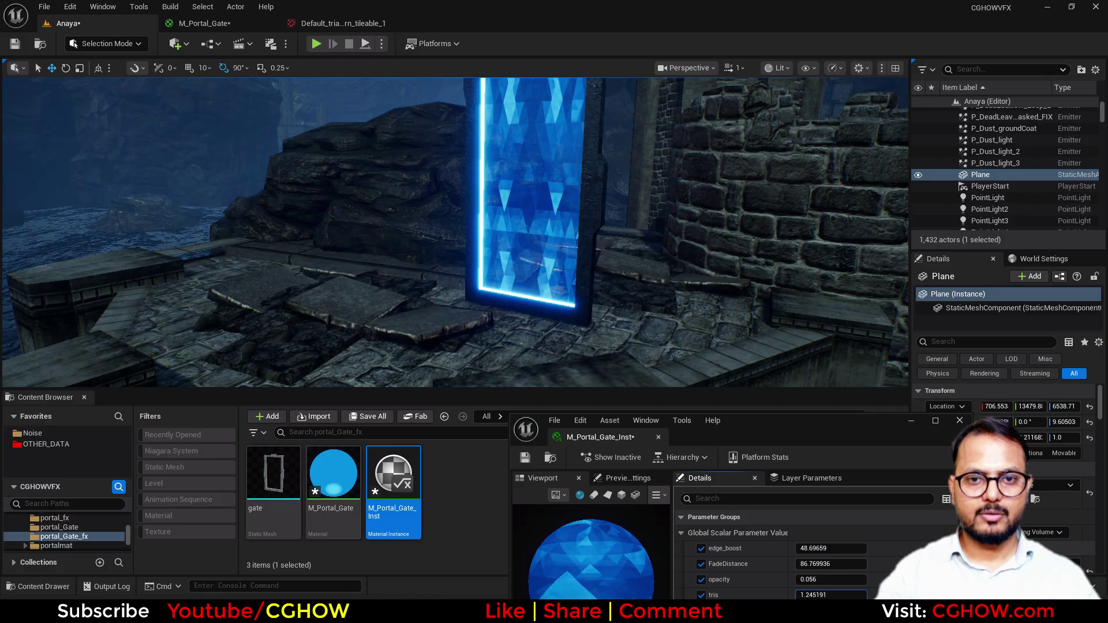
mouse_move(454, 232)
right_down()
mouse_move(496, 191)
mouse_move(461, 222)
right_up()
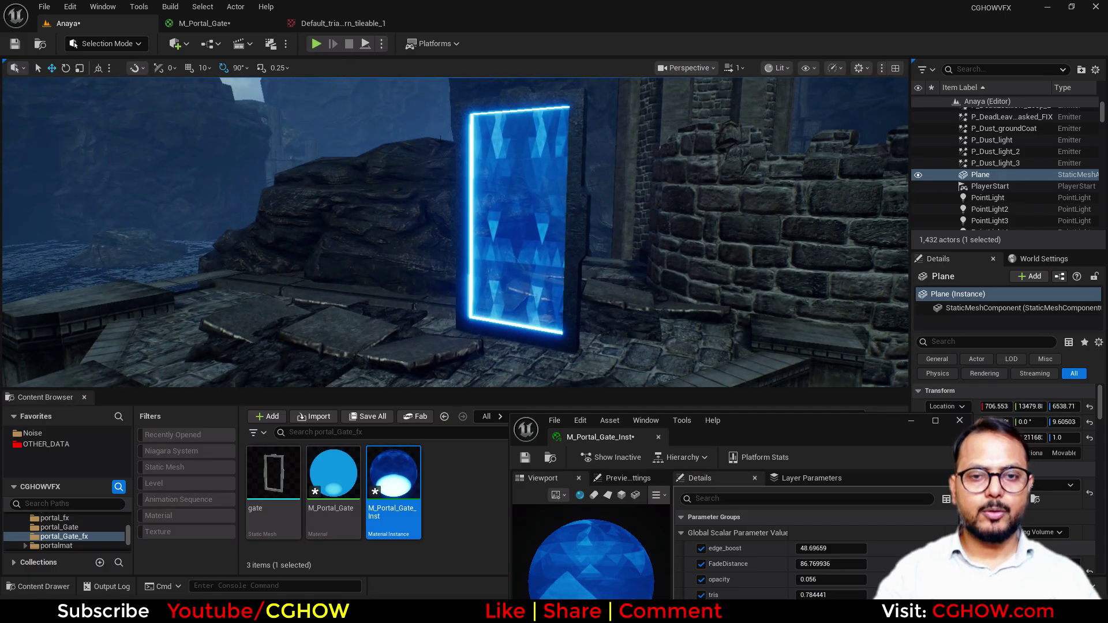
Close the triangle texture and, in the M_Portal_Gate graph, add a TexCoord node connected to a new Multiply's A input before the Texture Sample.
click(335, 23)
middle_click(332, 28)
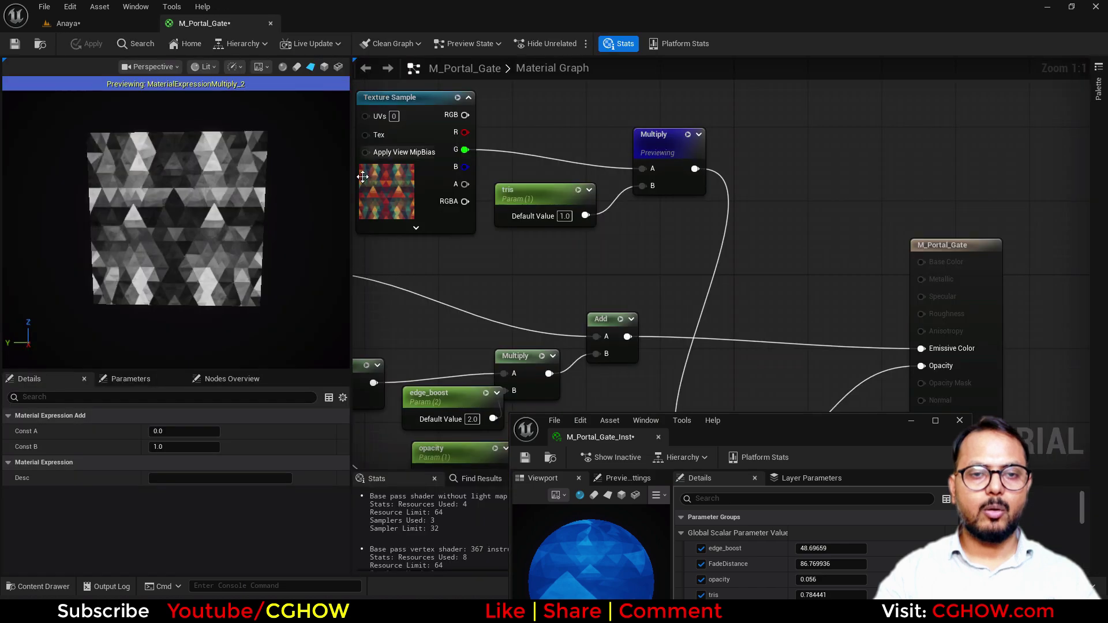
right_drag(476, 218, 799, 229)
click(509, 135)
right_drag(533, 145, 540, 192)
key(u)
click(497, 163)
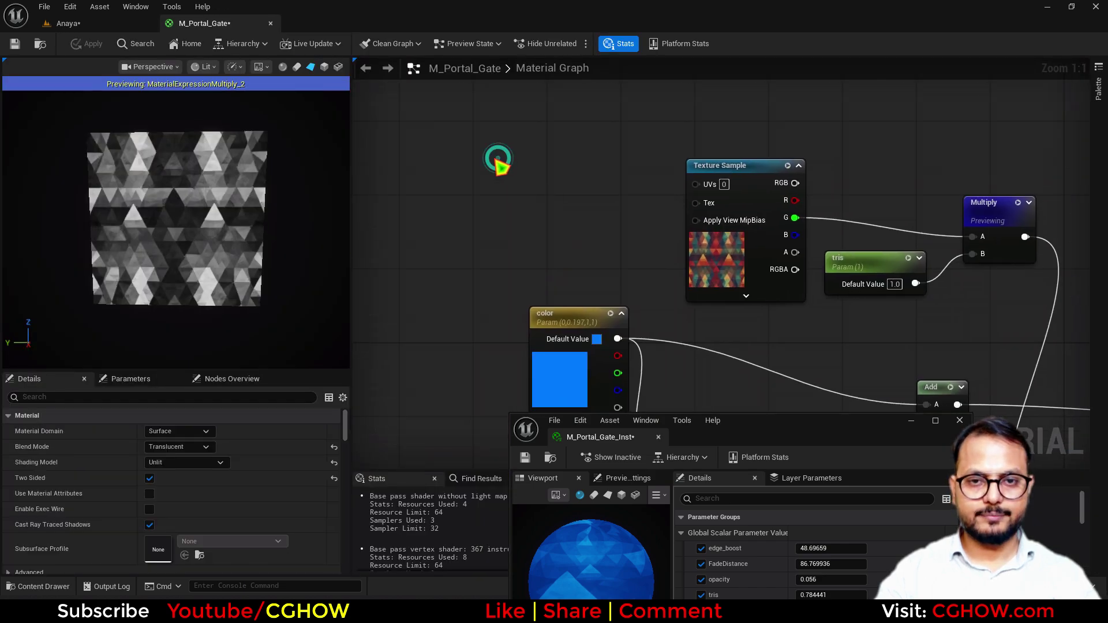
key(m)
click(566, 143)
drag(547, 166, 576, 166)
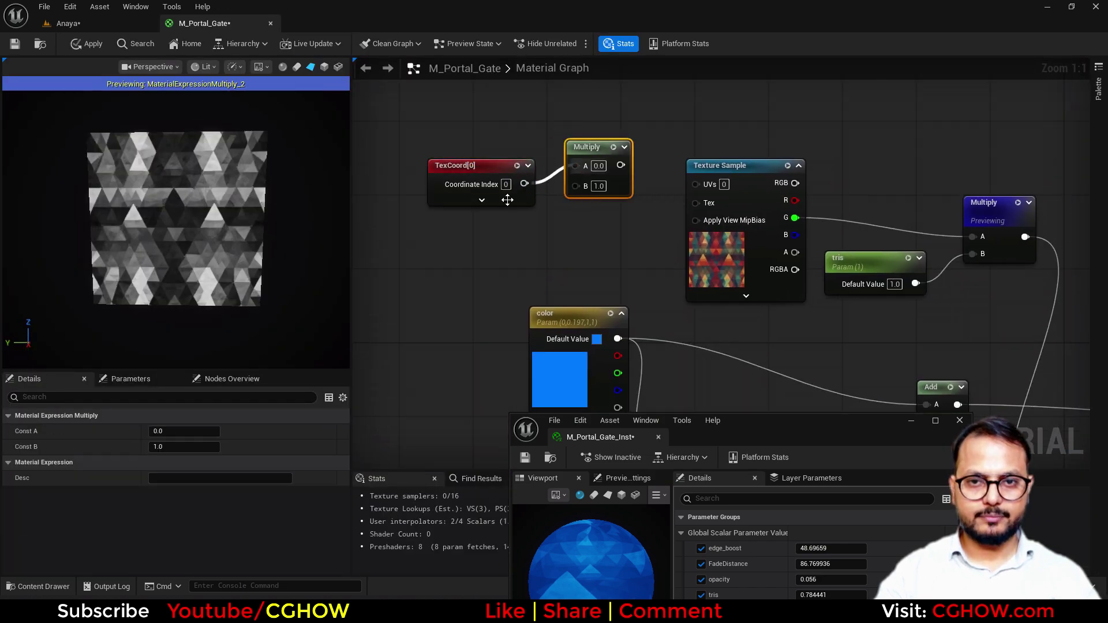
Create a scalar parameter tile with default value 1, multiply the TexCoord by it into the Texture Sample's UVs, and apply the material.
click(482, 218)
text(tilre)
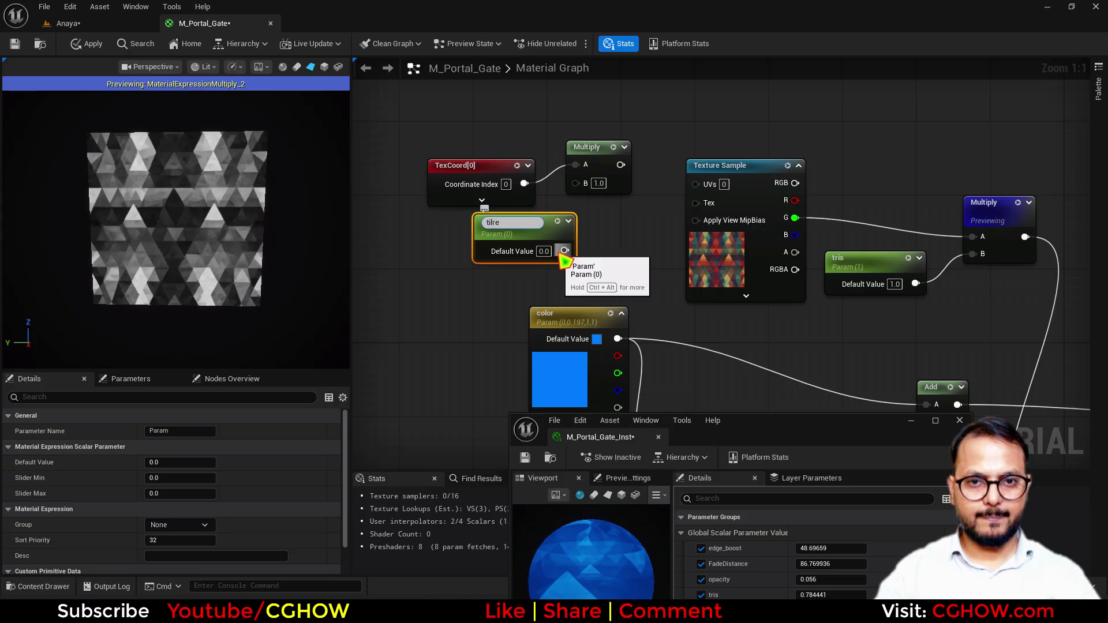
drag(564, 250, 695, 183)
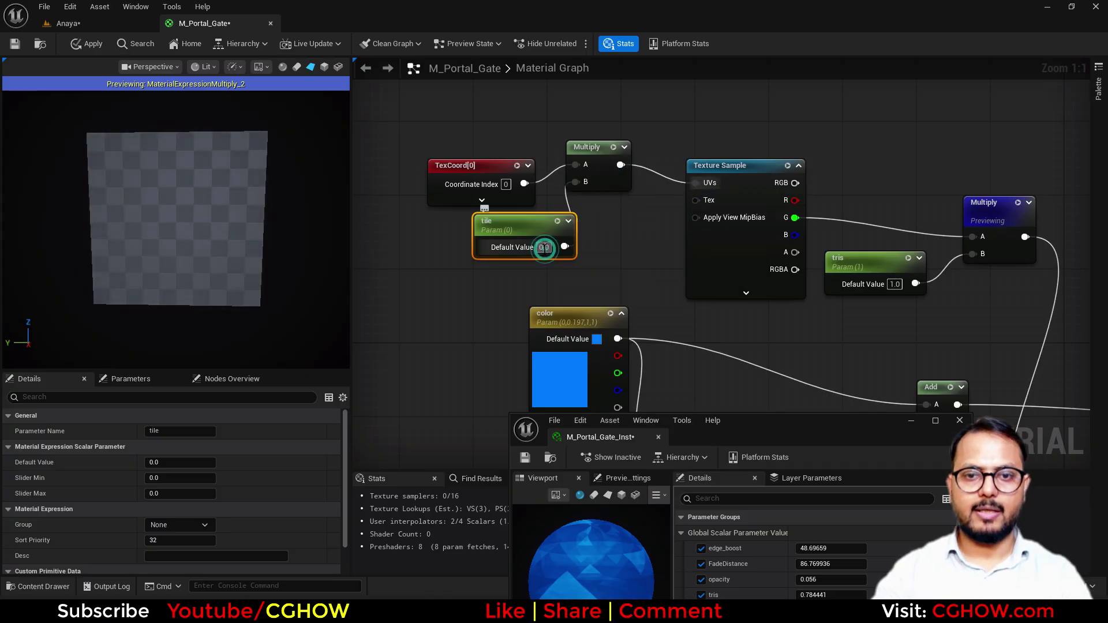
click(544, 248)
text(1)
key(Return)
click(92, 44)
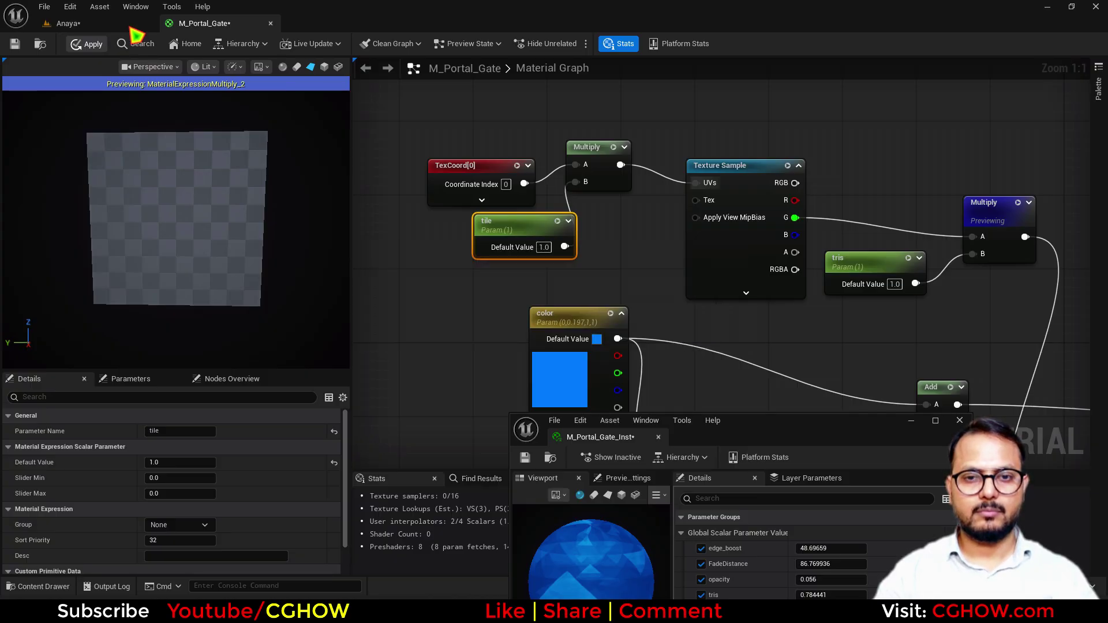
Override tile in the portal gate material instance, set it to about 0.859, and check the pattern in the level.
click(131, 27)
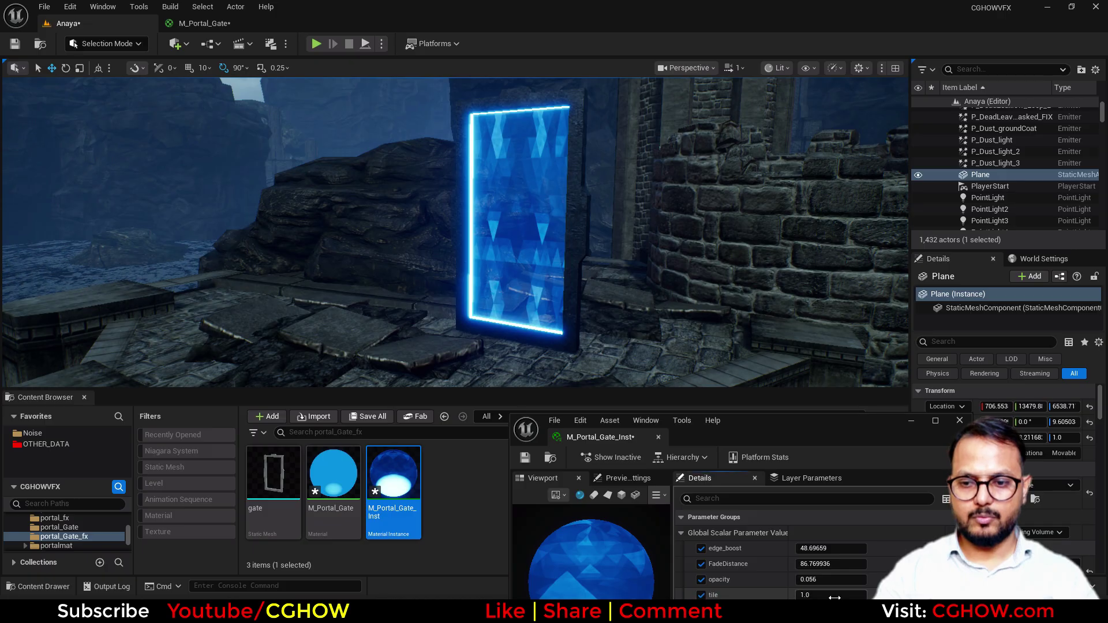
mouse_move(834, 598)
mouse_down()
mouse_move(812, 598)
mouse_move(857, 595)
mouse_move(804, 598)
mouse_move(832, 598)
mouse_up()
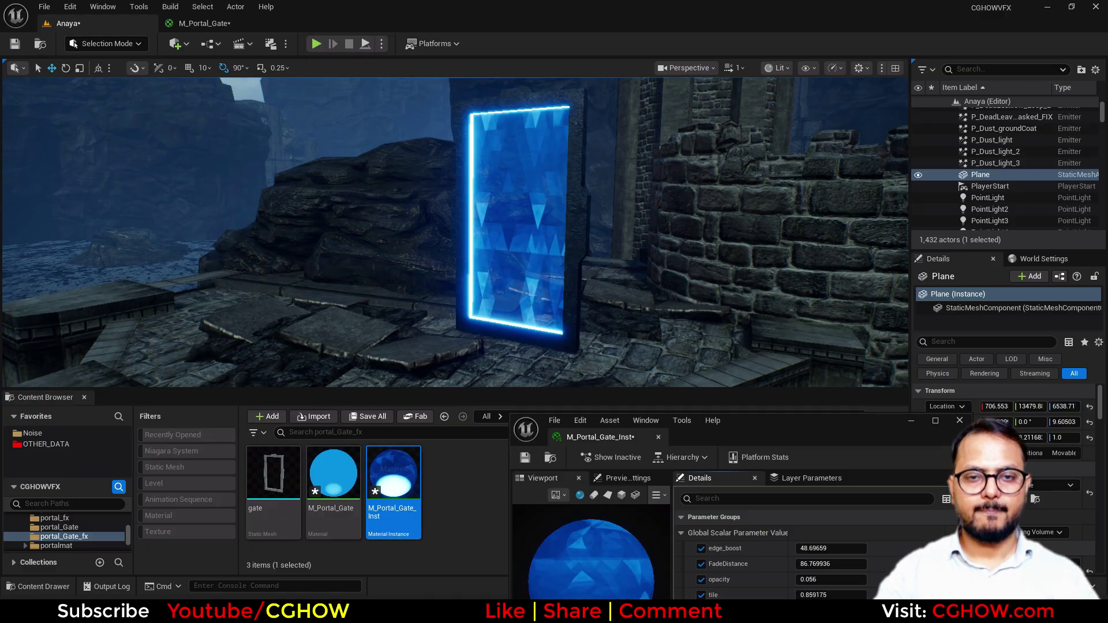
right_drag(455, 233, 455, 233)
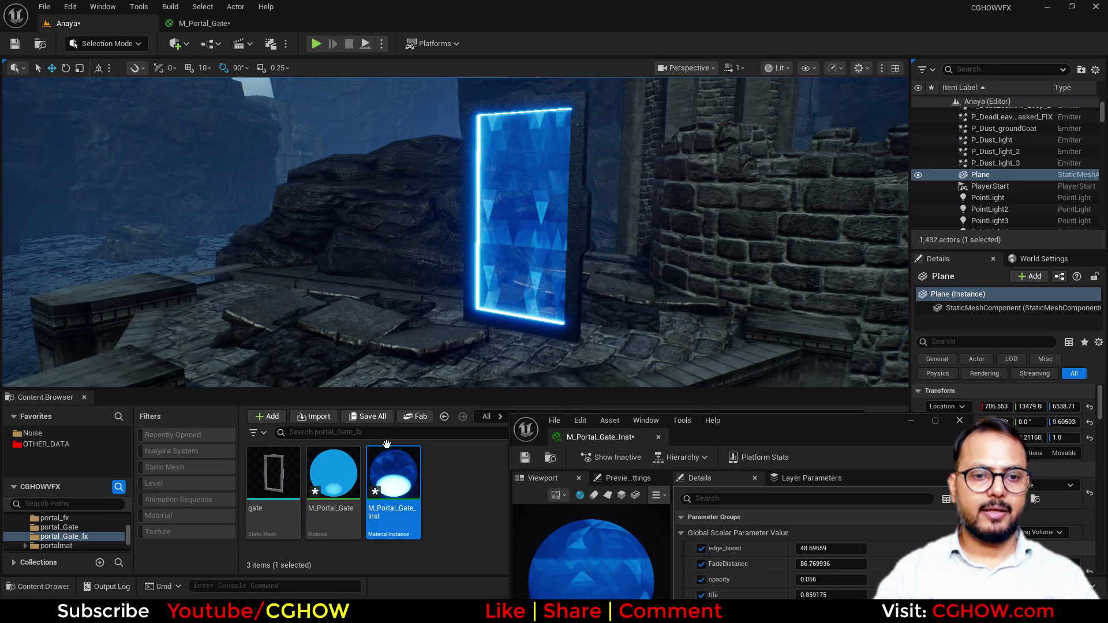
Place the SM_Manny mesh from the Content folder in the level and move it to the middle of the portal plane.
scroll(91, 524, up, 5)
click(41, 528)
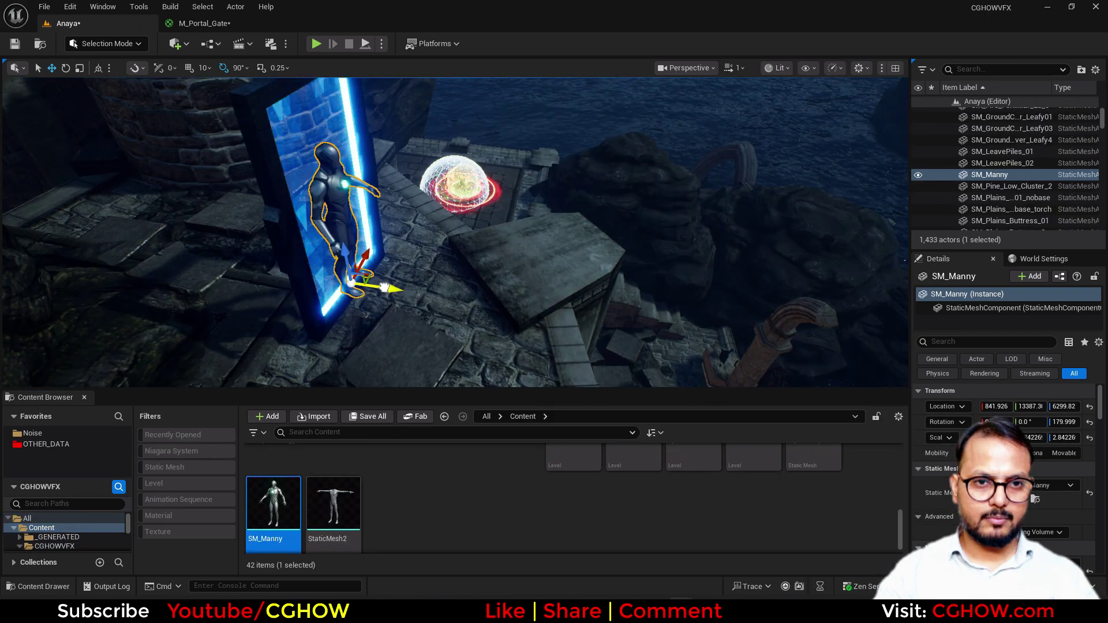
drag(384, 287, 349, 282)
right_drag(349, 283, 474, 295)
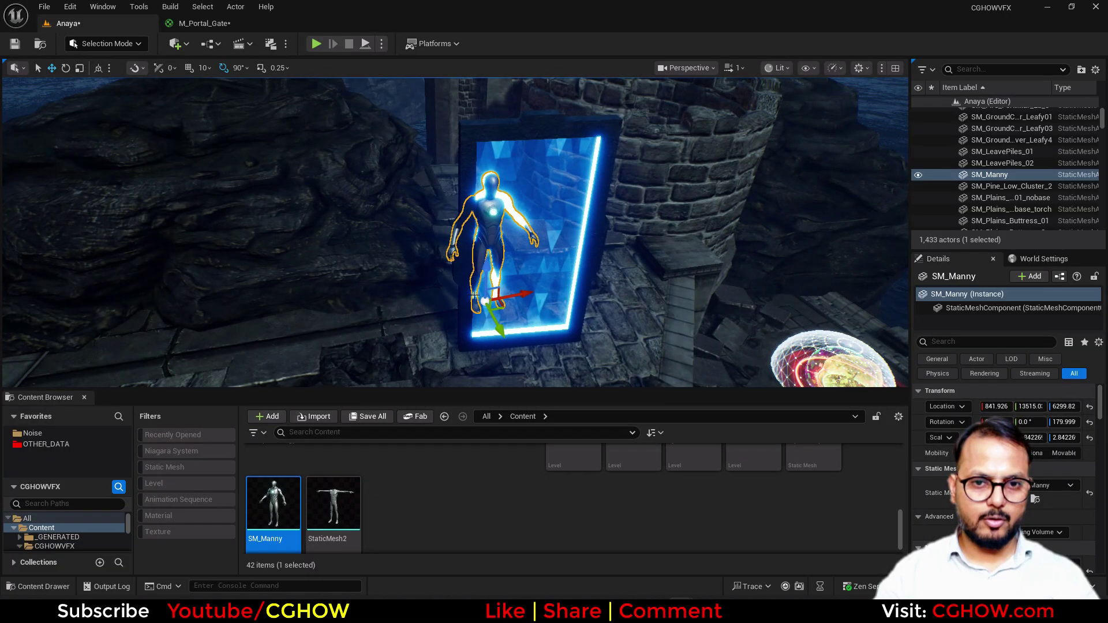
drag(550, 290, 539, 292)
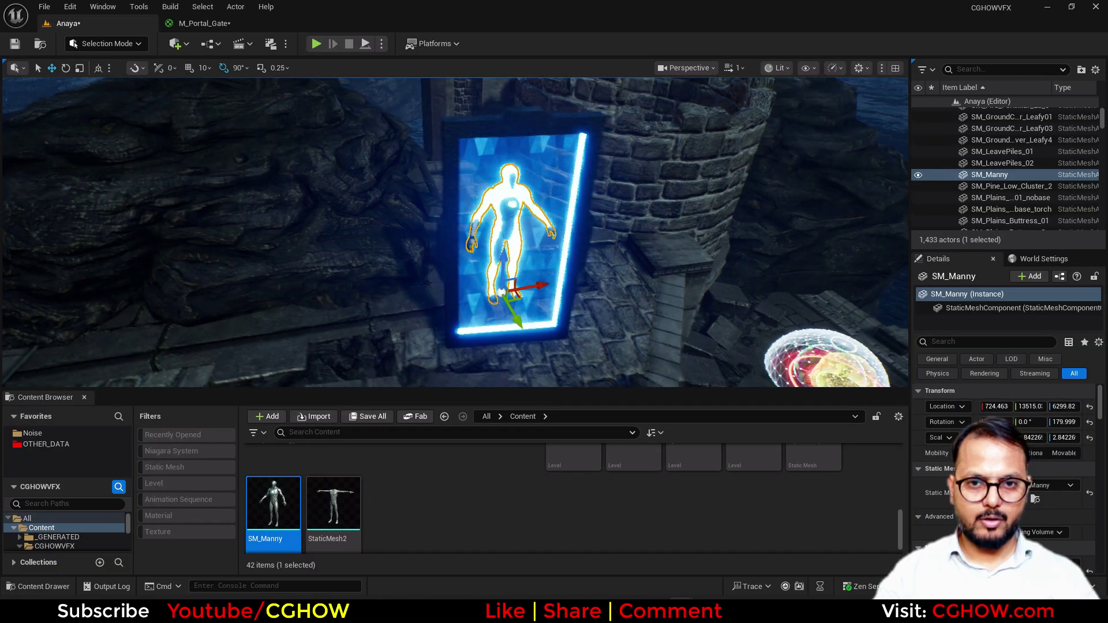